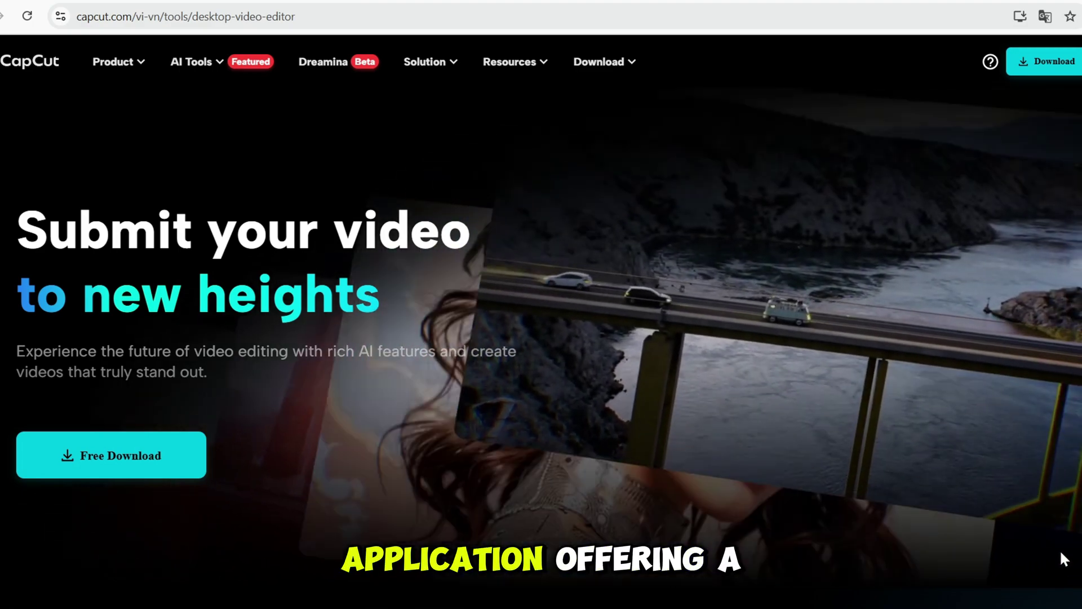
Scroll down the CapCut desktop video editor web page.
{"action": "scroll", "coordinate": [1060, 550], "scroll_direction": "down", "scroll_amount": 10}
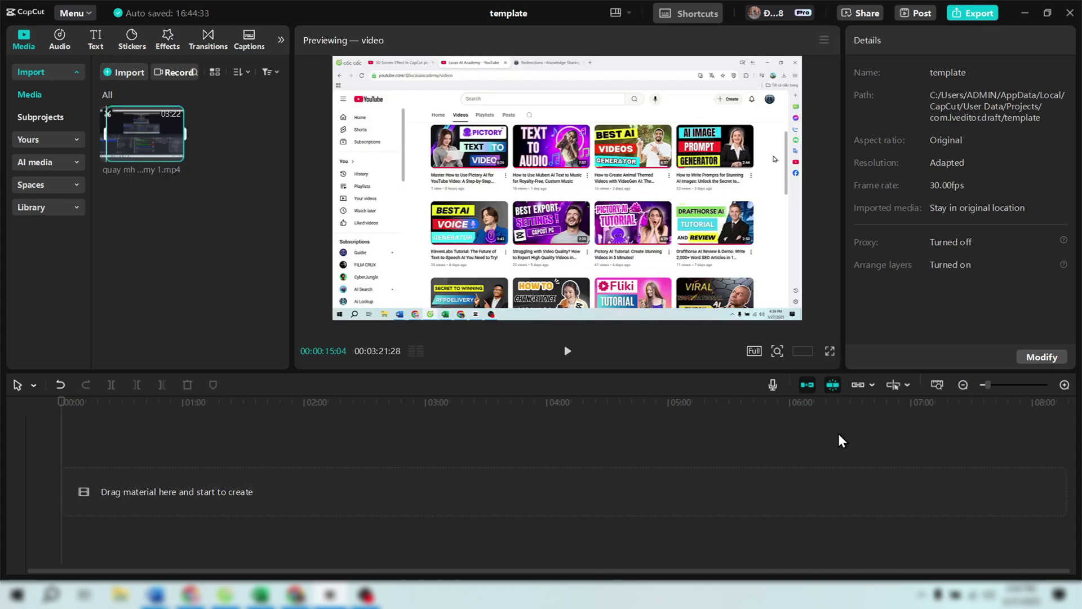
Put the screen recording on the timeline, set the ratio to 16:9, and scale it to 140%.
{"action": "left_click_drag", "start_coordinate": [151, 145], "coordinate": [138, 475]}
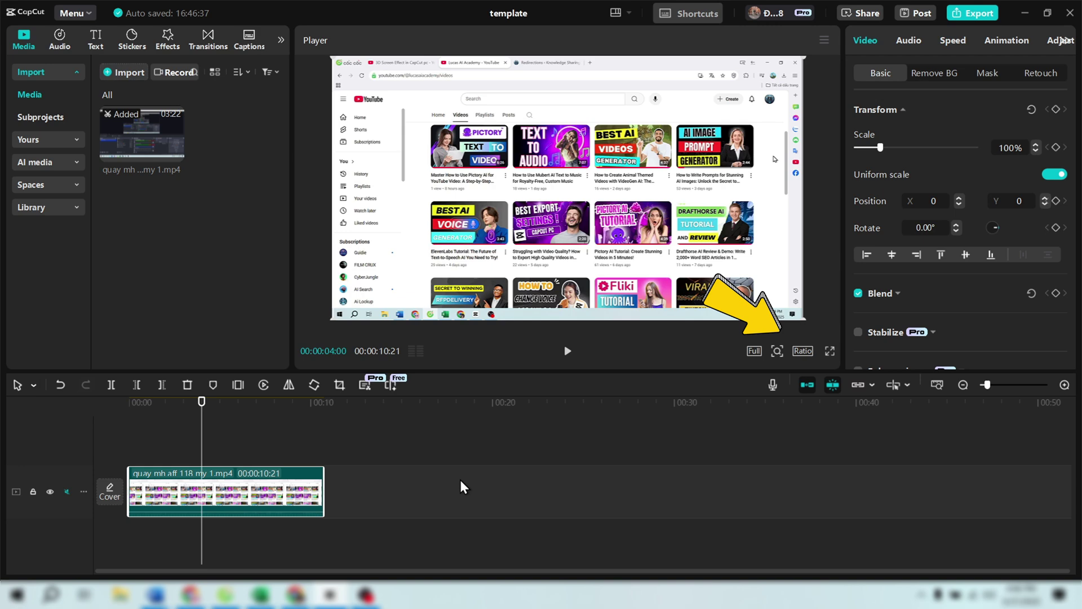
{"action": "left_click", "coordinate": [803, 352]}
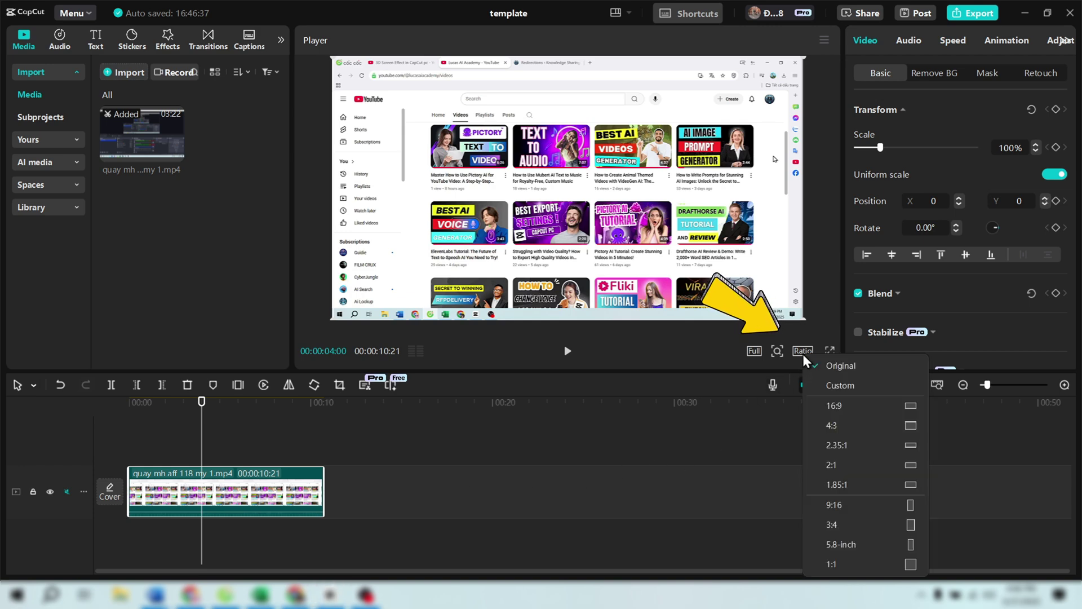
{"action": "left_click", "coordinate": [853, 414]}
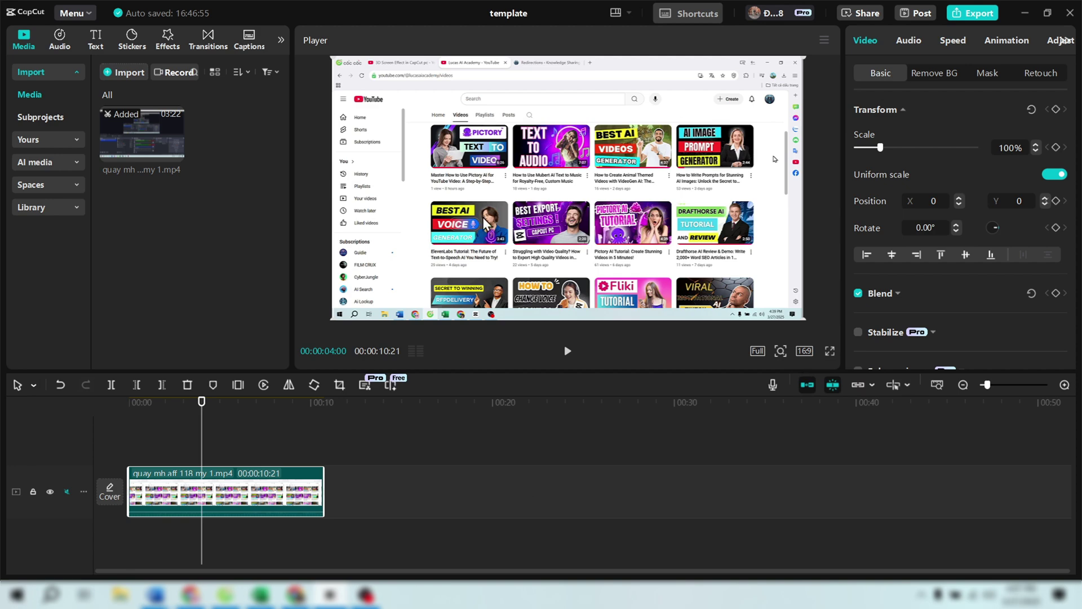
{"action": "left_click_drag", "start_coordinate": [806, 319], "coordinate": [828, 345]}
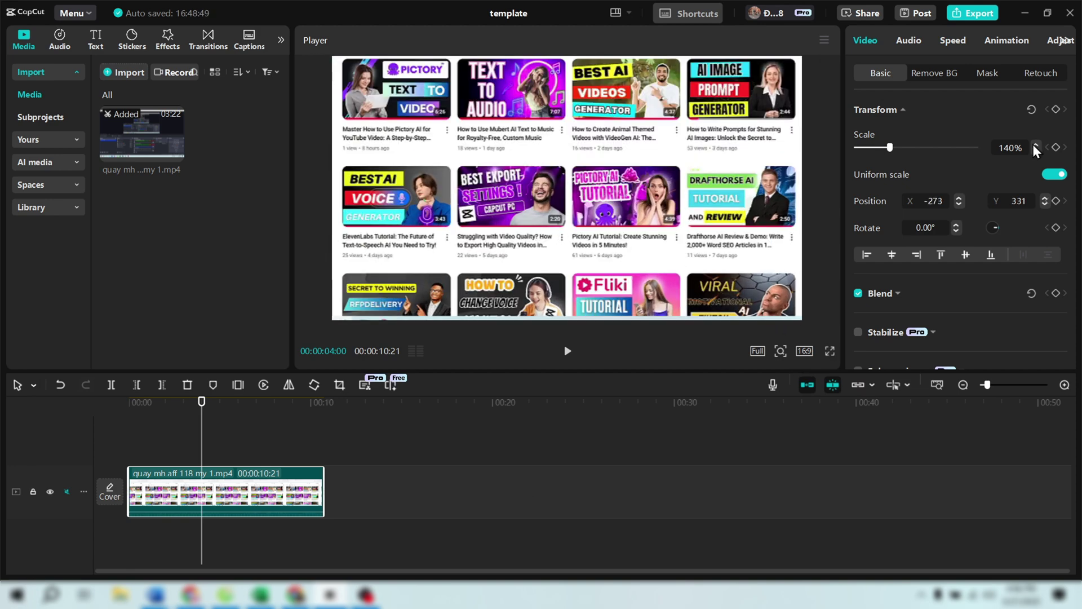
{"action": "left_click", "coordinate": [217, 428]}
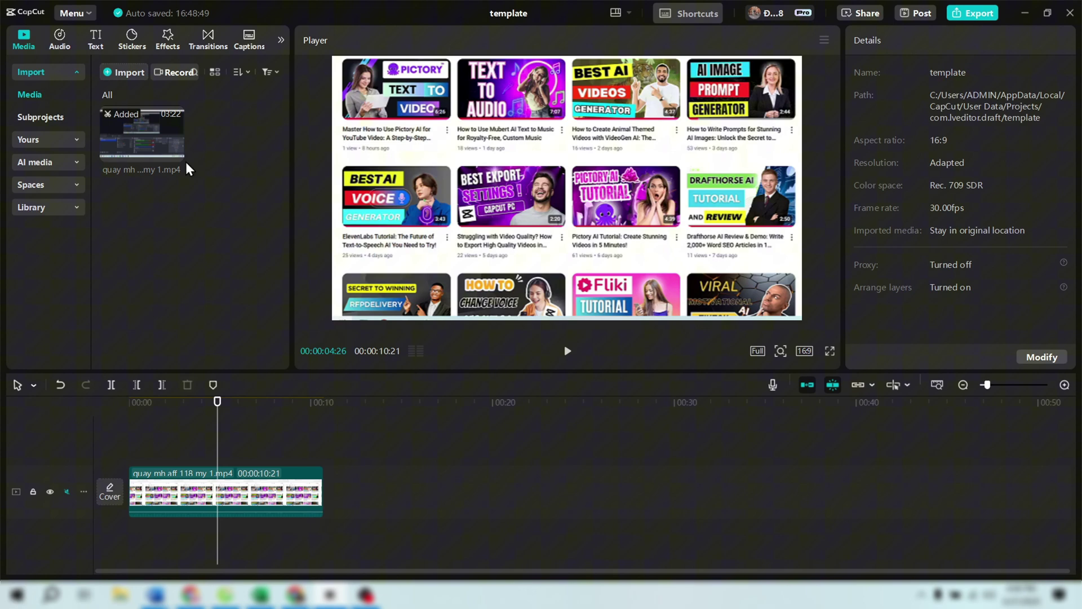
Find the Player 3 effect via recent searches and drag it onto a track above the recording.
{"action": "left_click", "coordinate": [164, 45]}
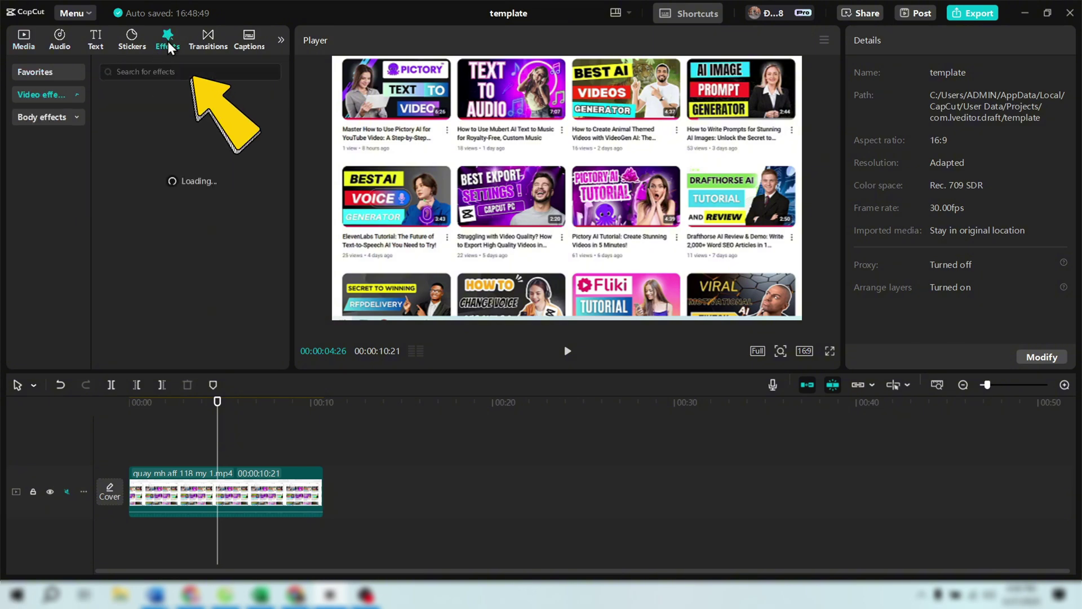
{"action": "left_click", "coordinate": [177, 71]}
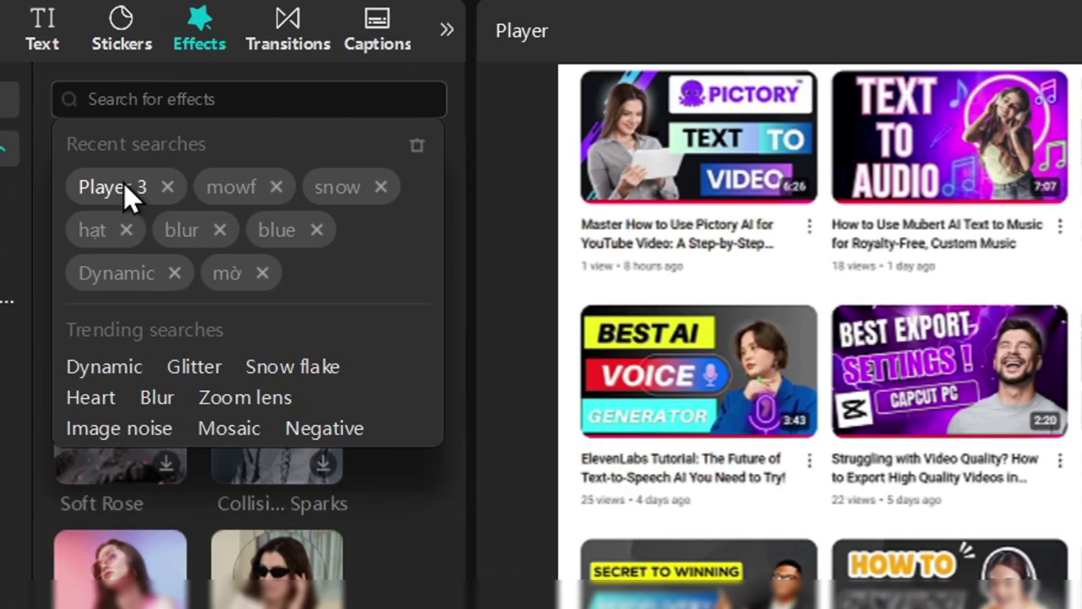
{"action": "left_click", "coordinate": [125, 112]}
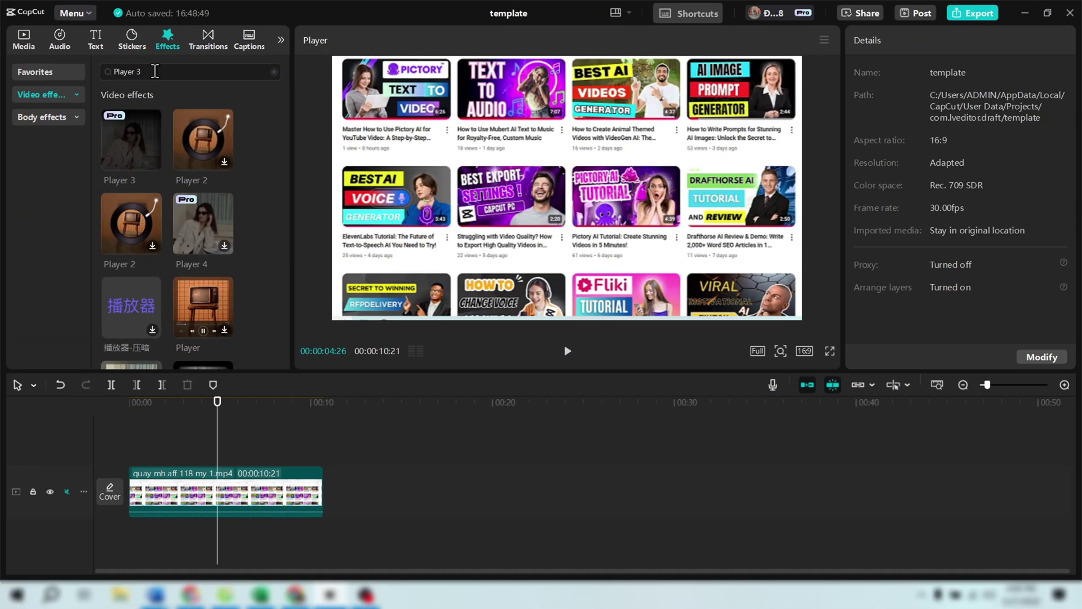
{"action": "mouse_move", "coordinate": [145, 151]}
{"action": "left_click_drag", "start_coordinate": [143, 146], "coordinate": [325, 462]}
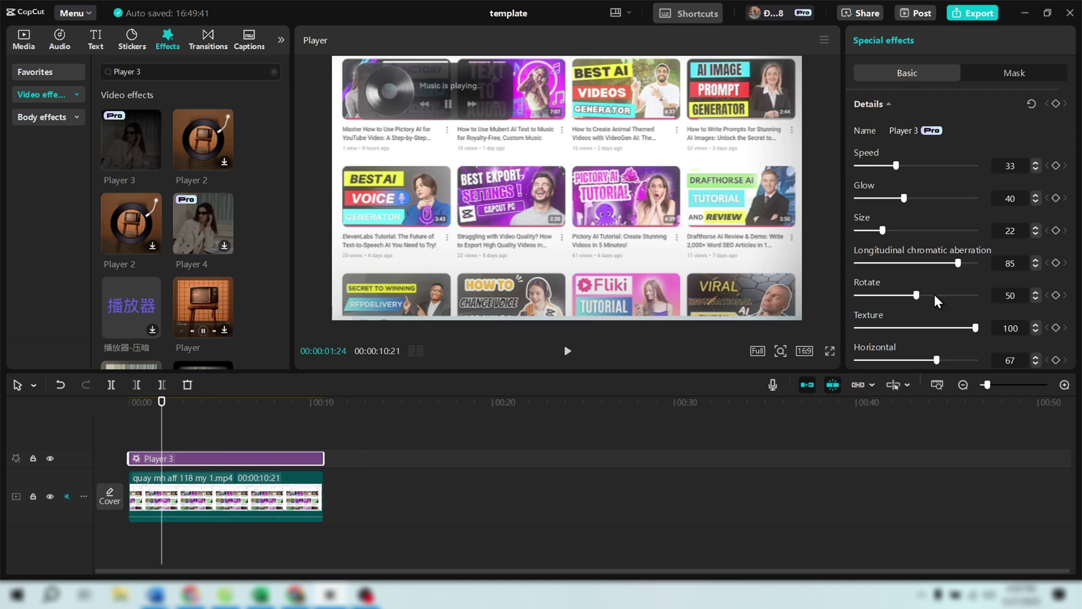
Turn the Player 3 effect's Texture and Glow down to 0 and preview the result.
{"action": "scroll", "coordinate": [956, 291], "scroll_direction": "down", "scroll_amount": 3}
{"action": "left_click_drag", "start_coordinate": [976, 236], "coordinate": [852, 250]}
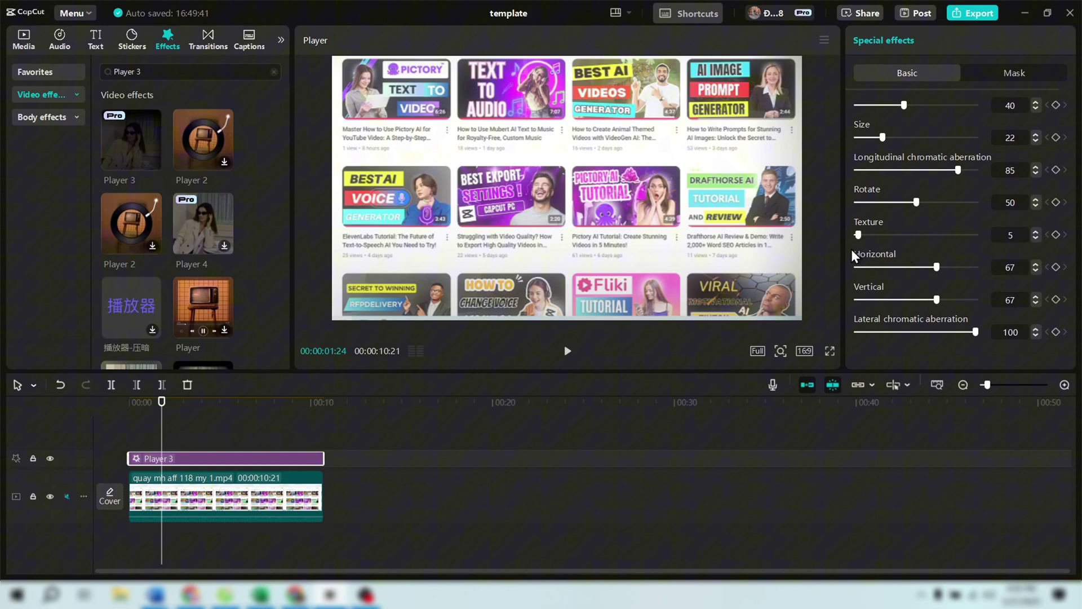
{"action": "scroll", "coordinate": [1002, 247], "scroll_direction": "up", "scroll_amount": 3}
{"action": "left_click_drag", "start_coordinate": [904, 197], "coordinate": [848, 206]}
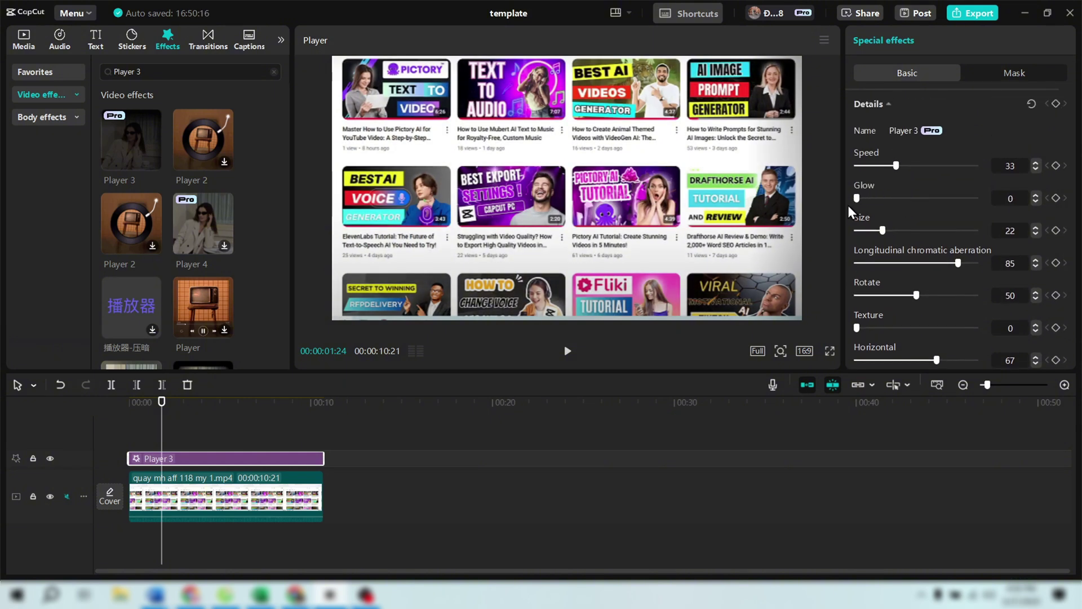
{"action": "left_click", "coordinate": [147, 431]}
{"action": "left_click", "coordinate": [128, 442]}
{"action": "key", "text": "space"}
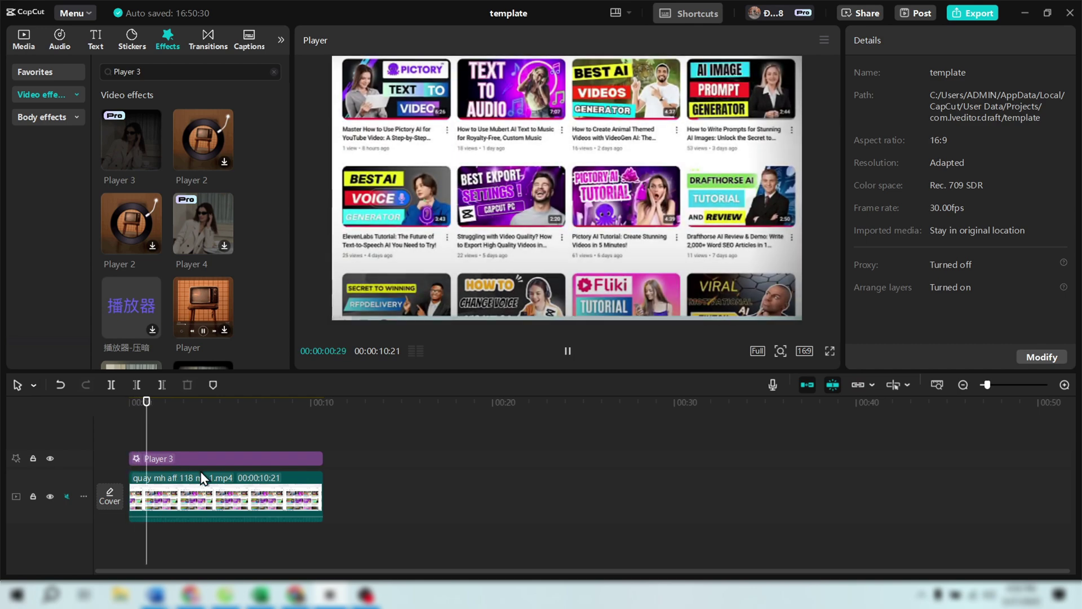
{"action": "left_click", "coordinate": [209, 481]}
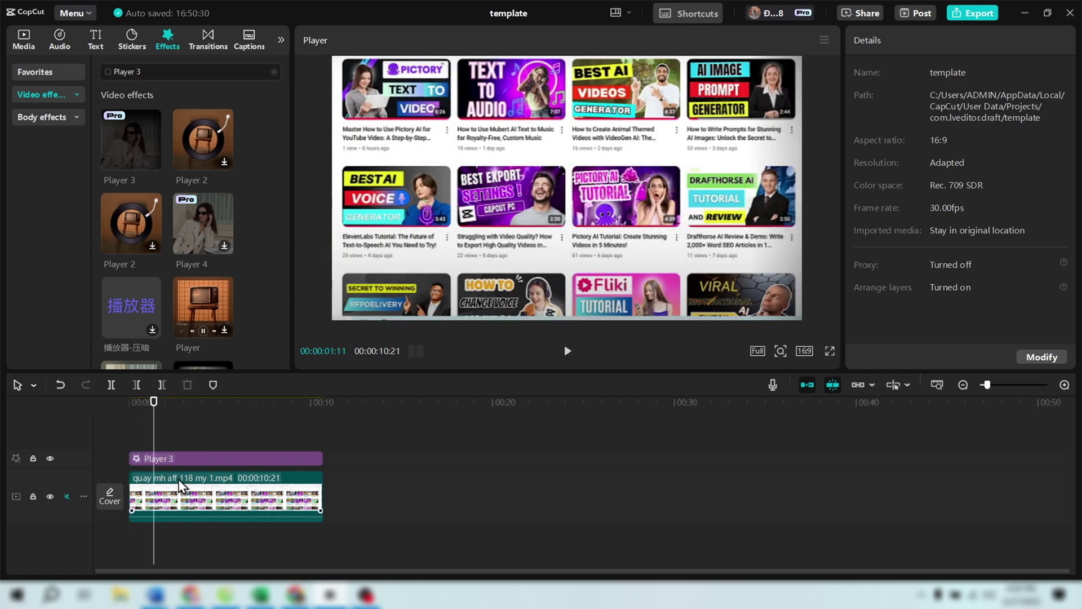
Raise the Player 3 effect's Speed from 33 to 100 and preview the playback.
{"action": "left_click", "coordinate": [247, 462]}
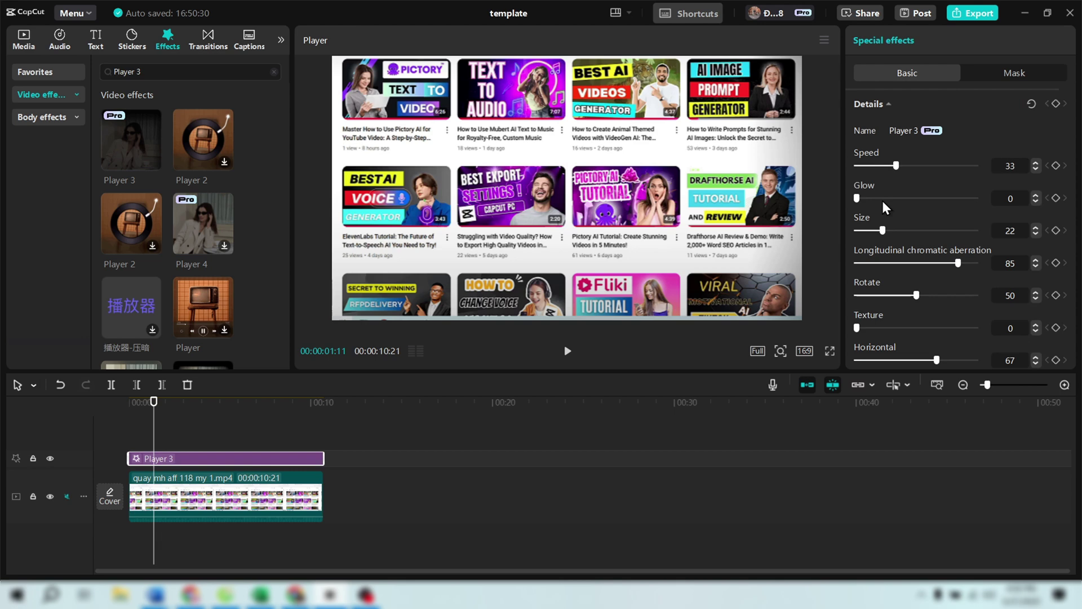
{"action": "left_click_drag", "start_coordinate": [941, 172], "coordinate": [1022, 165]}
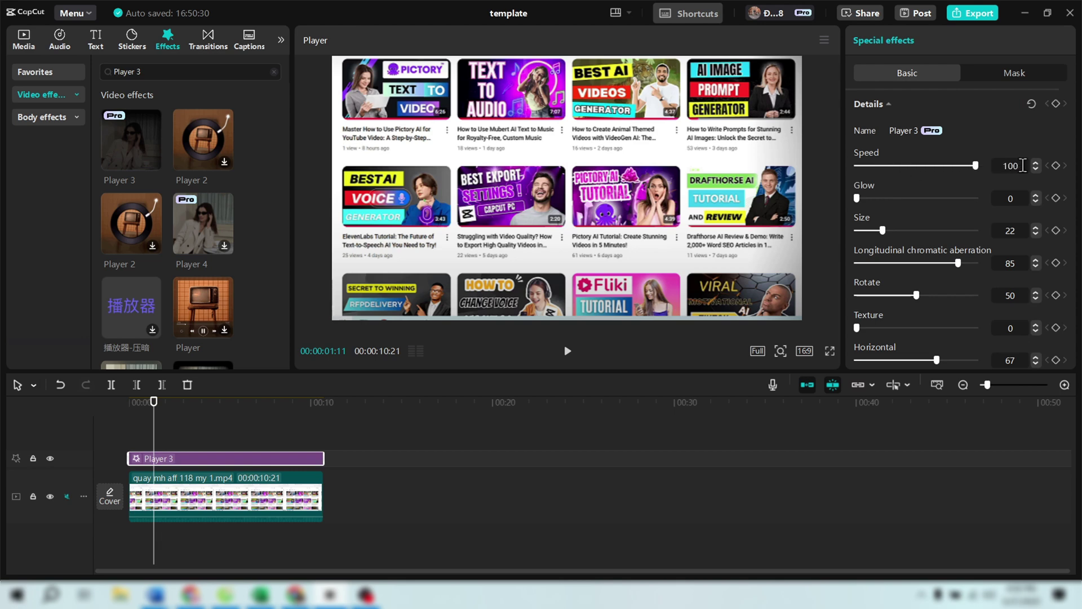
{"action": "left_click", "coordinate": [132, 444]}
{"action": "key", "text": "space"}
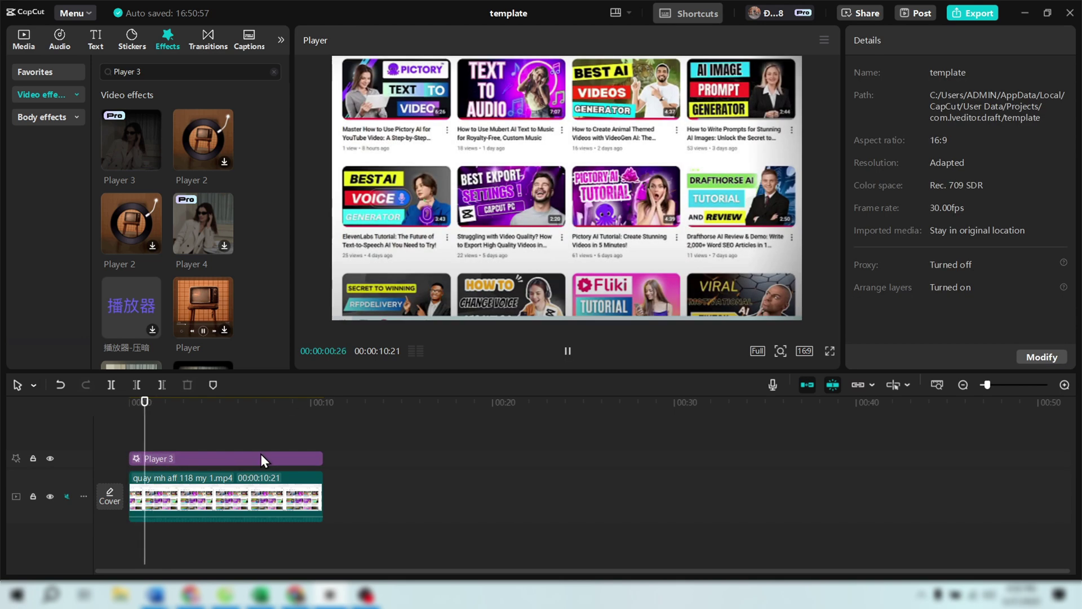
{"action": "key", "text": "space"}
{"action": "left_click", "coordinate": [266, 476]}
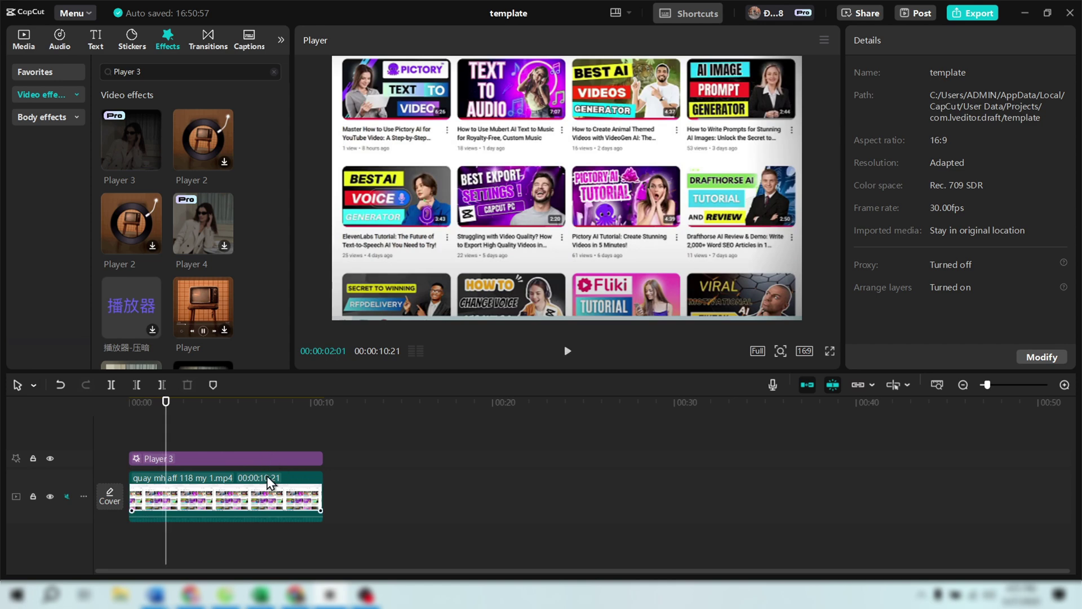
{"action": "left_click", "coordinate": [266, 461]}
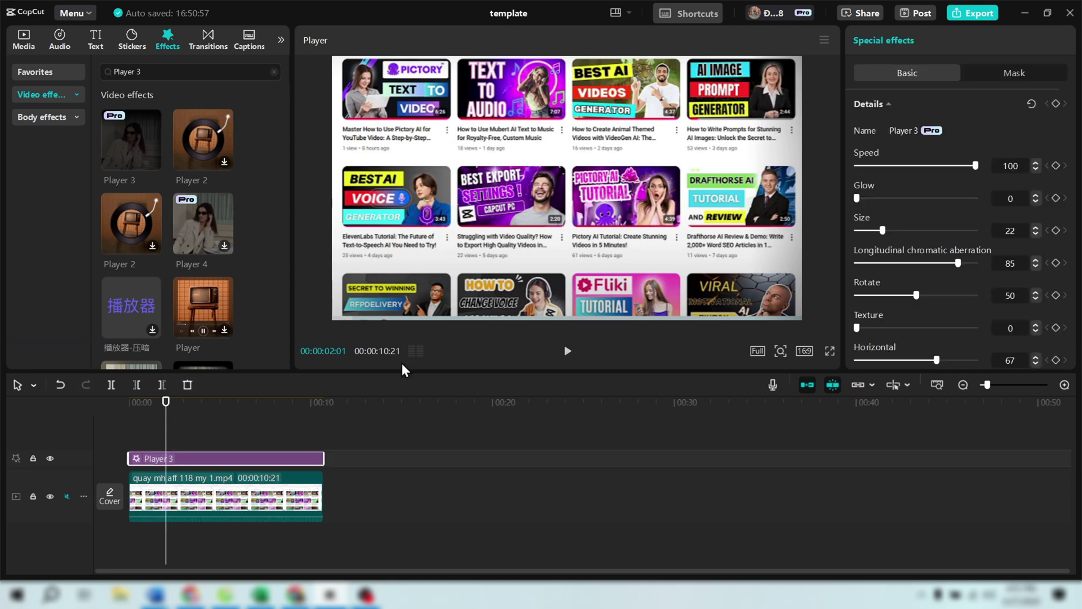
Add a second copy of the recording, trim it to about 2 seconds, and move it to the track start.
{"action": "left_click", "coordinate": [402, 455]}
{"action": "left_click_drag", "start_coordinate": [252, 499], "coordinate": [437, 499]}
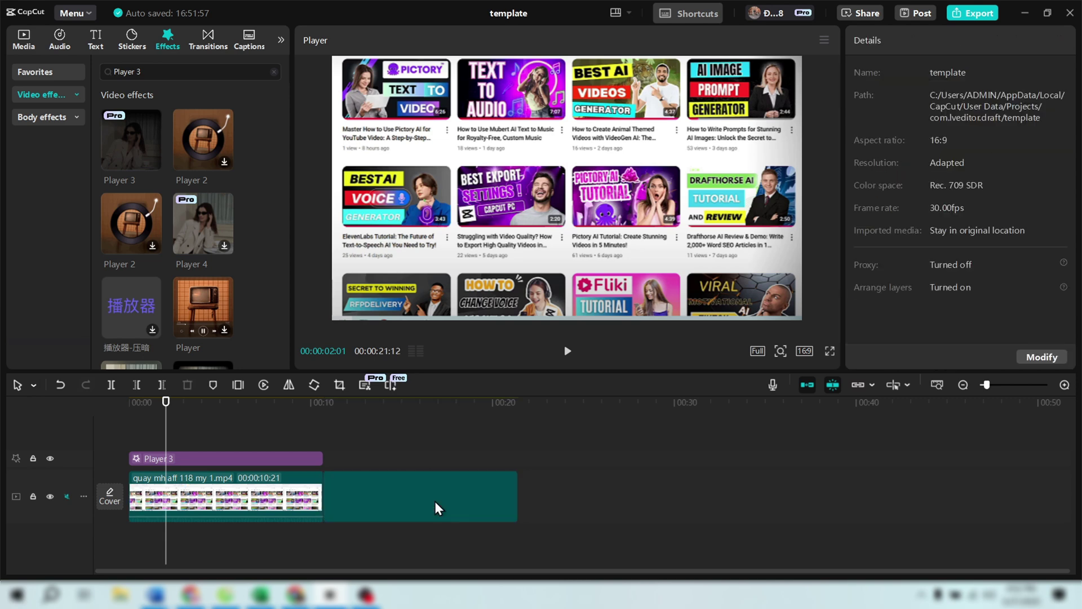
{"action": "left_click_drag", "start_coordinate": [519, 487], "coordinate": [360, 488]}
{"action": "left_click_drag", "start_coordinate": [344, 490], "coordinate": [162, 483]}
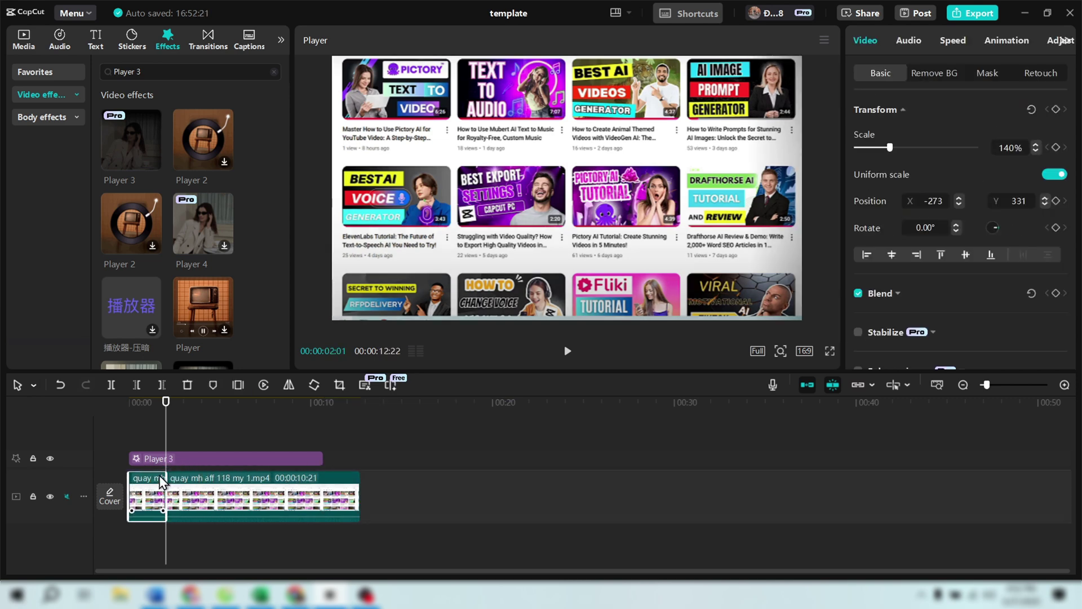
Extend the Player 3 effect to the end of the video.
{"action": "left_click", "coordinate": [313, 458]}
{"action": "left_click_drag", "start_coordinate": [324, 458], "coordinate": [361, 458]}
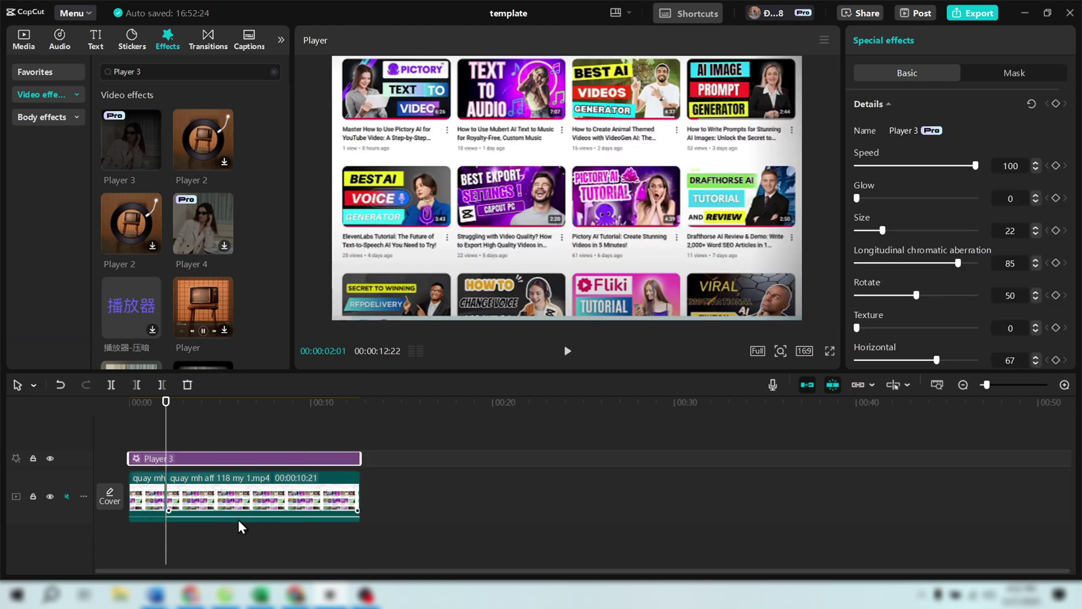
{"action": "left_click", "coordinate": [153, 443]}
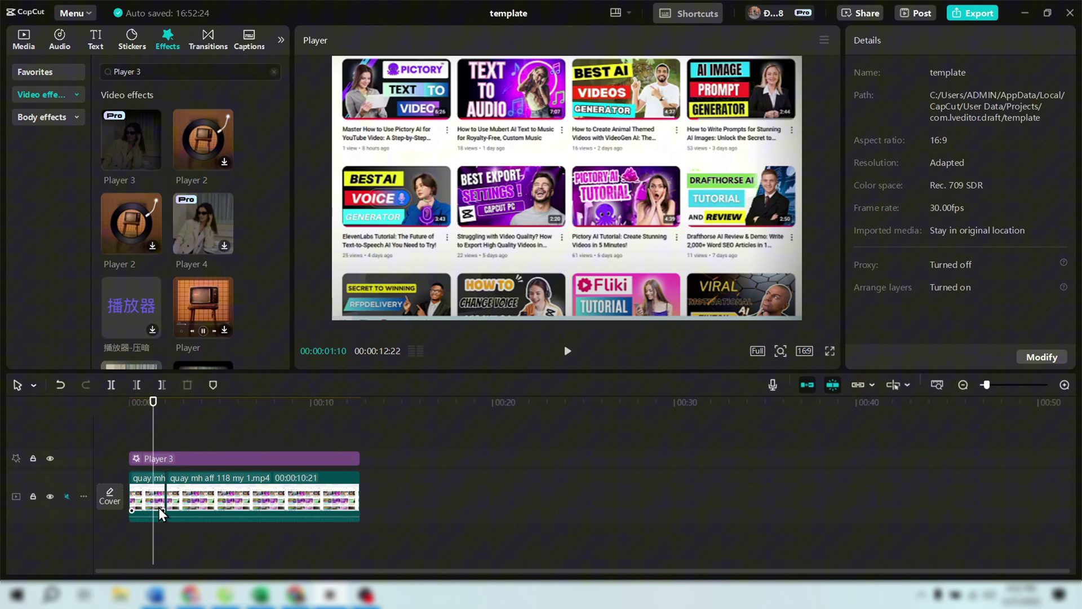
At 00:00:02:01, keyframe Player 3 with Size 28, Rotate 42 and Horizontal 73.
{"action": "left_click", "coordinate": [183, 443]}
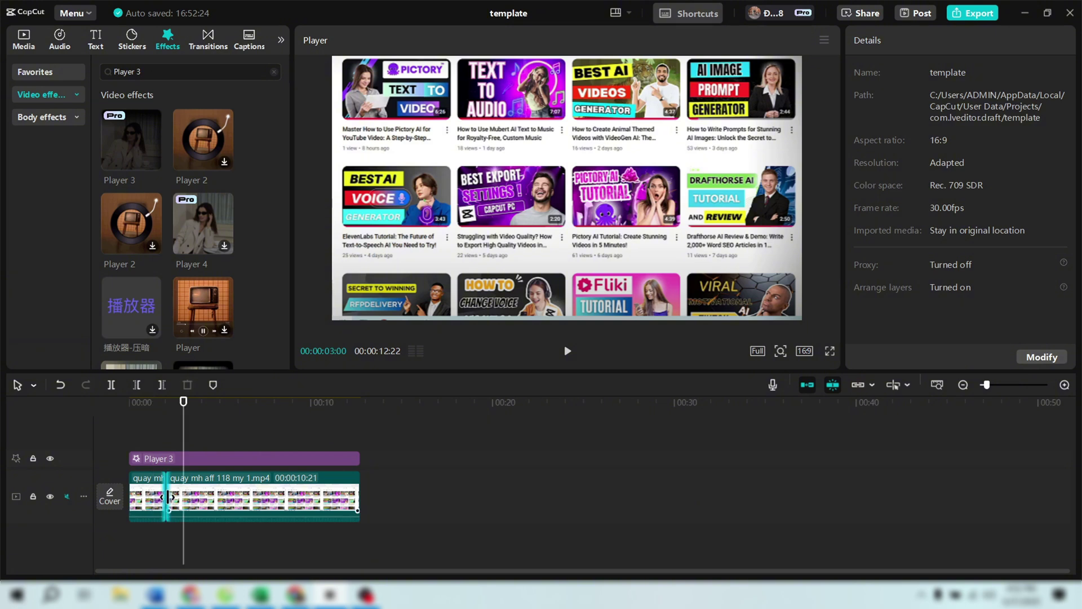
{"action": "scroll", "coordinate": [177, 468], "scroll_direction": "up", "scroll_amount": 4}
{"action": "left_click", "coordinate": [192, 459]}
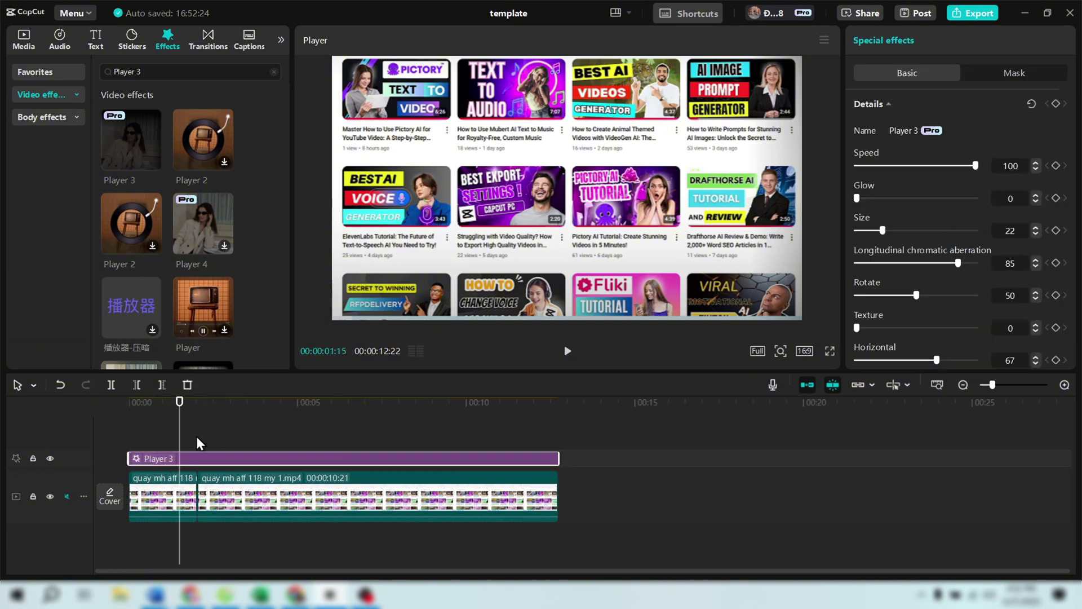
{"action": "left_click", "coordinate": [196, 443]}
{"action": "left_click", "coordinate": [212, 458]}
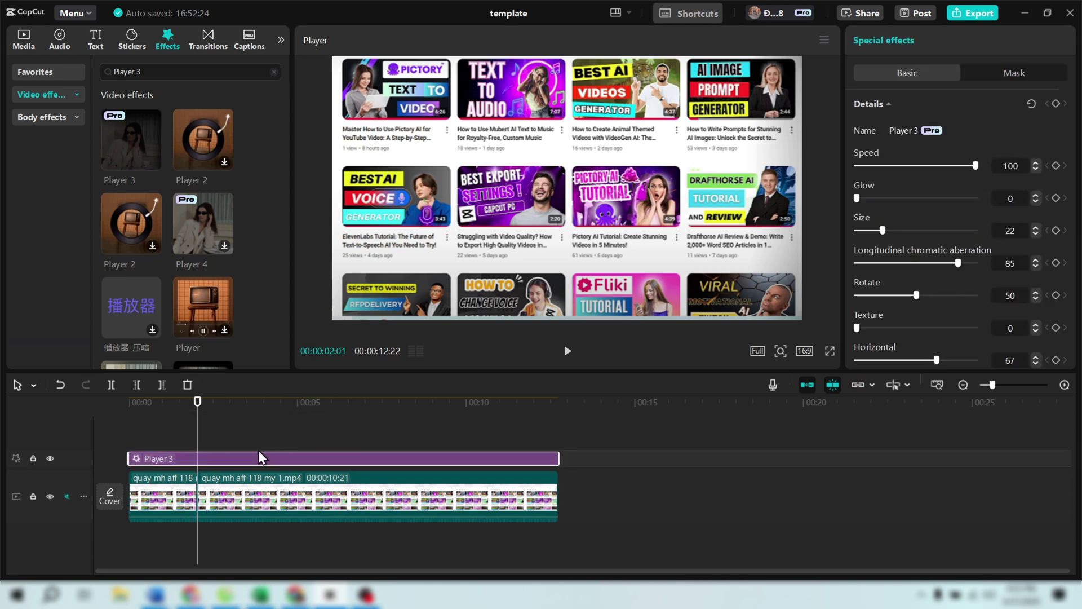
{"action": "left_click", "coordinate": [1057, 110]}
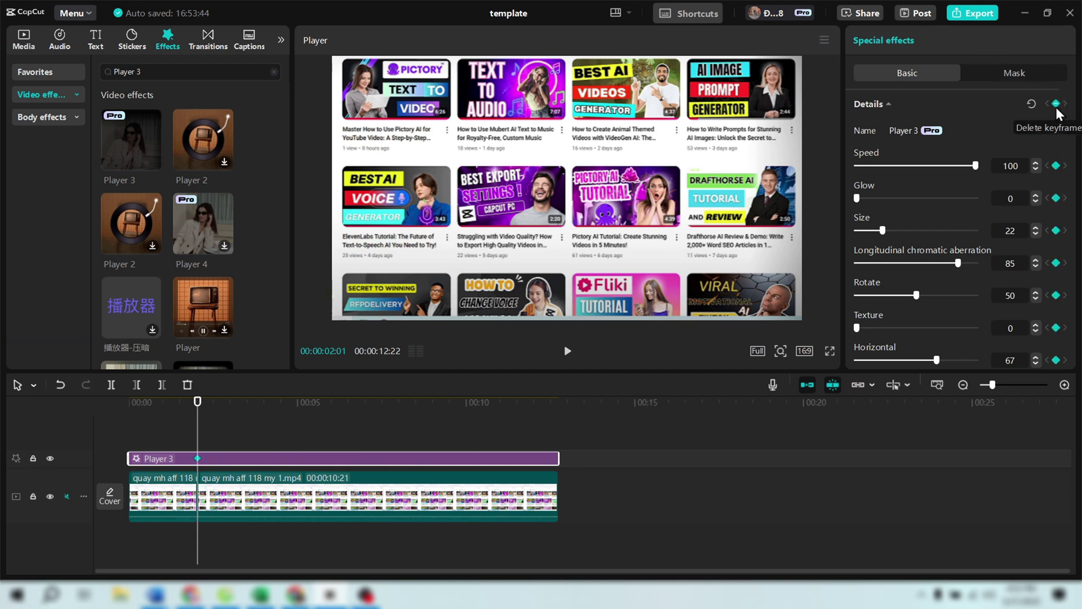
{"action": "left_click_drag", "start_coordinate": [883, 230], "coordinate": [889, 230]}
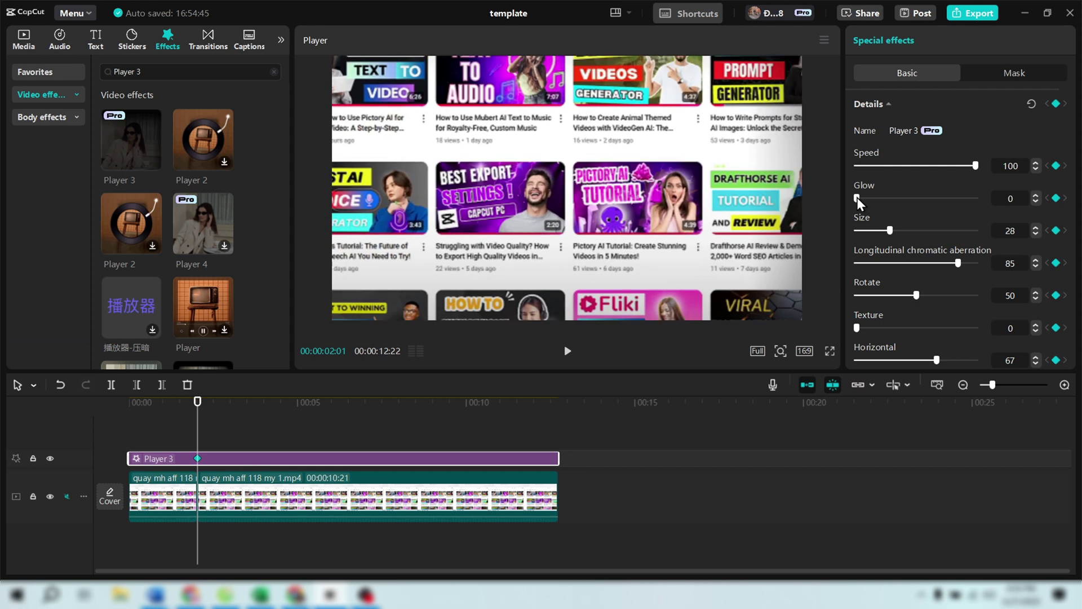
{"action": "left_click_drag", "start_coordinate": [916, 295], "coordinate": [907, 298]}
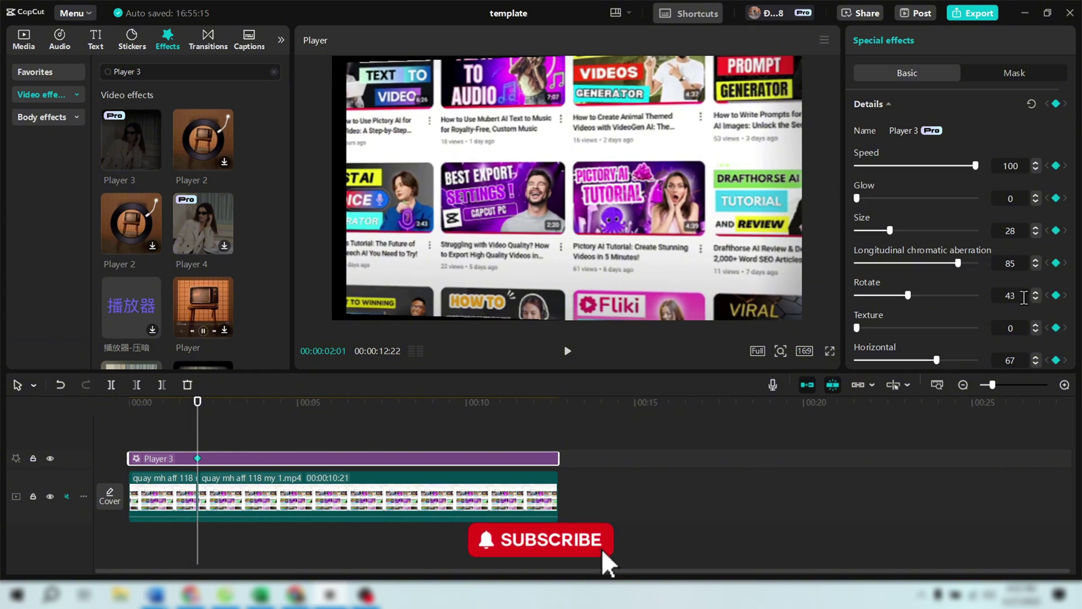
{"action": "left_click", "coordinate": [1036, 300]}
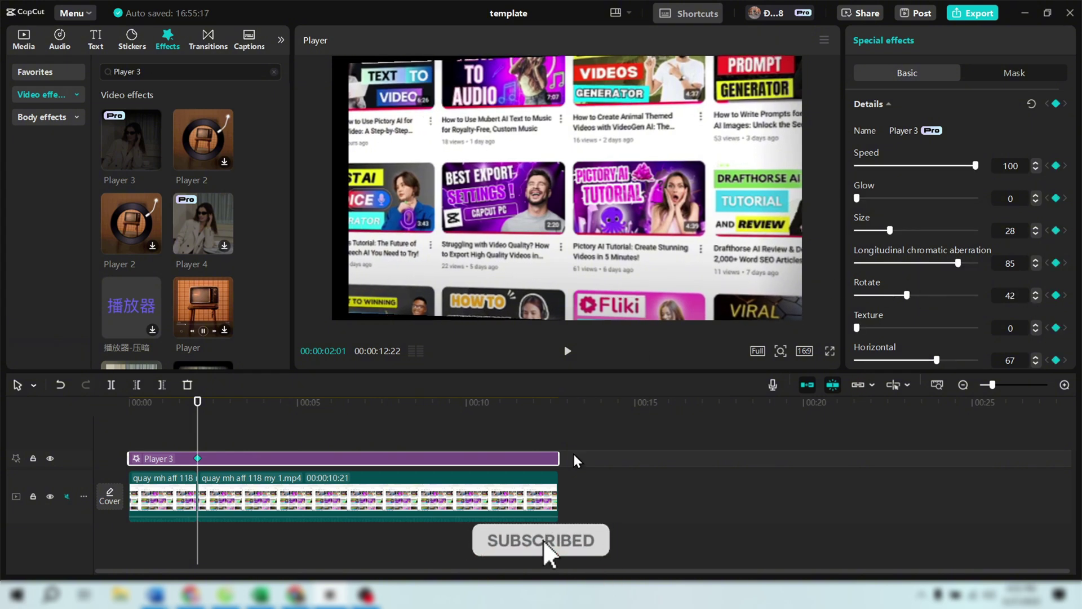
{"action": "scroll", "coordinate": [919, 252], "scroll_direction": "down", "scroll_amount": 3}
{"action": "left_click_drag", "start_coordinate": [937, 267], "coordinate": [946, 302]}
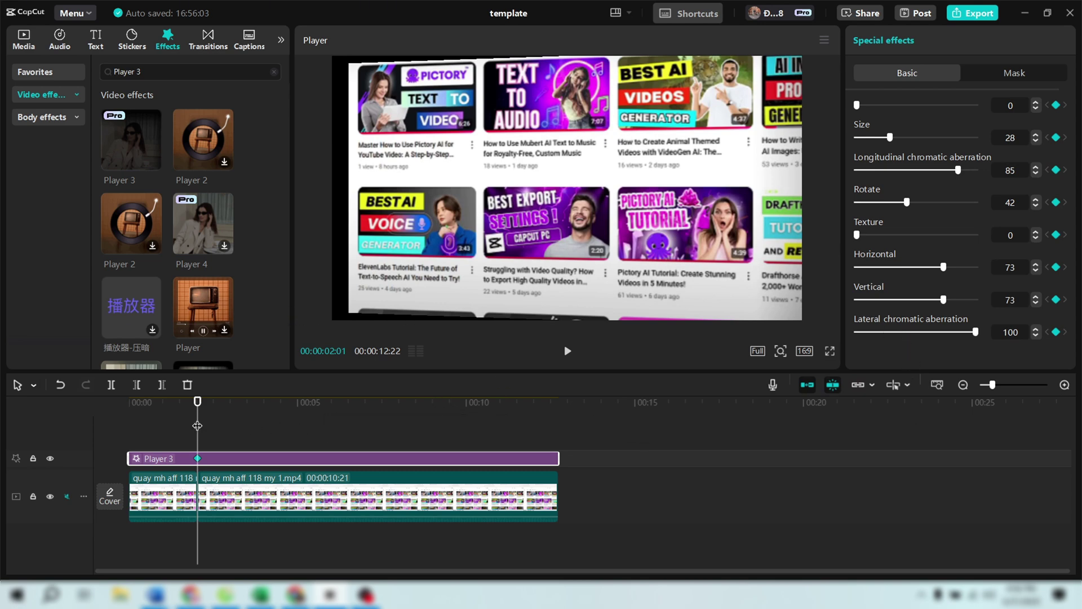
At 00:00:06:16, keyframe Rotate 60, Size 34 and Horizontal 83, then return to the first keyframe.
{"action": "left_click_drag", "start_coordinate": [198, 426], "coordinate": [349, 458]}
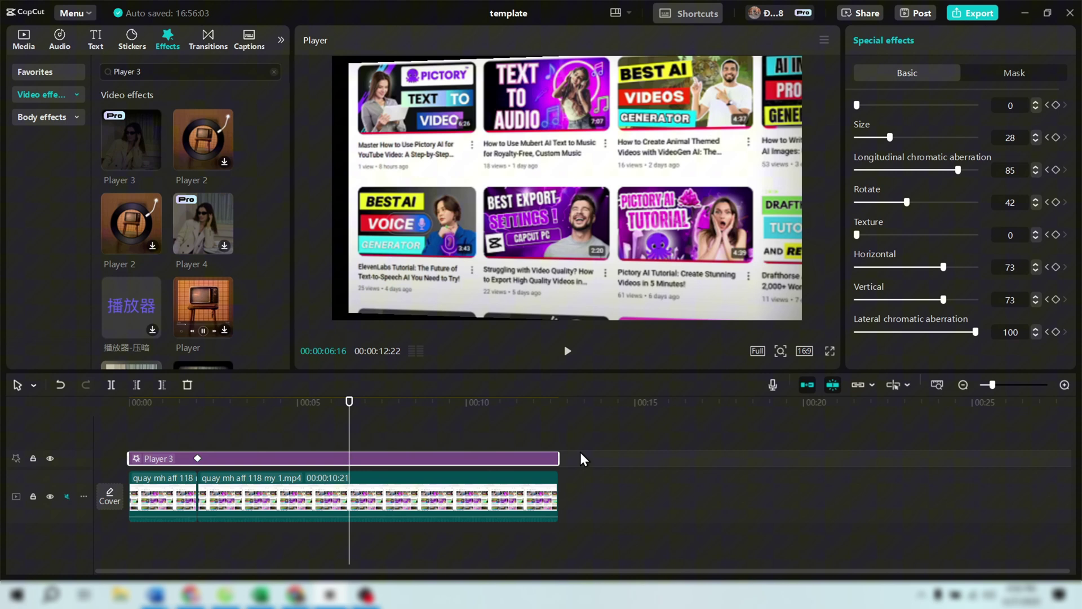
{"action": "left_click_drag", "start_coordinate": [907, 203], "coordinate": [928, 204]}
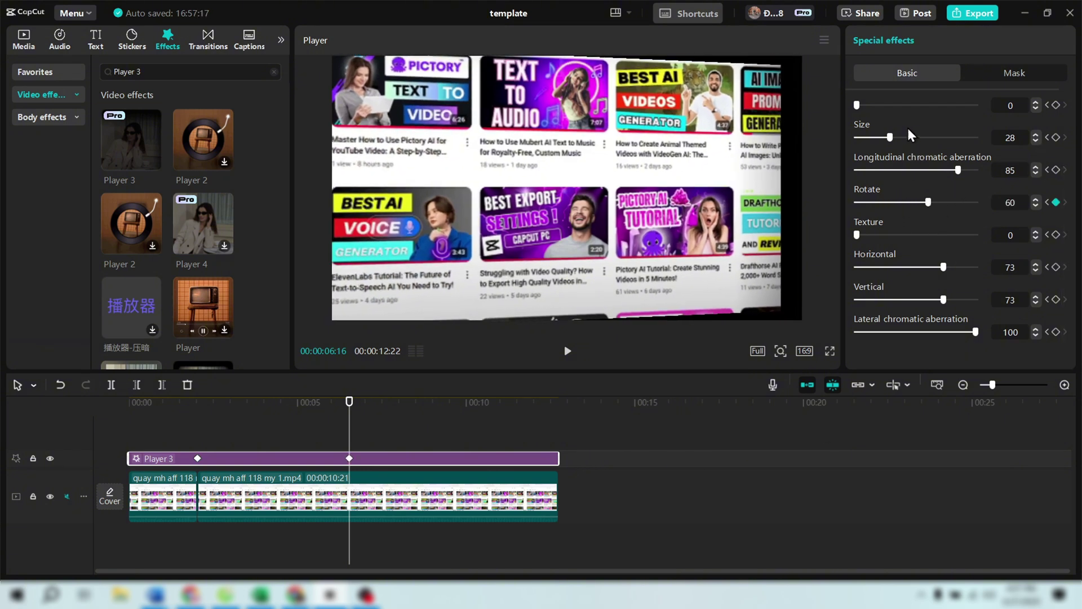
{"action": "left_click_drag", "start_coordinate": [891, 137], "coordinate": [899, 139]}
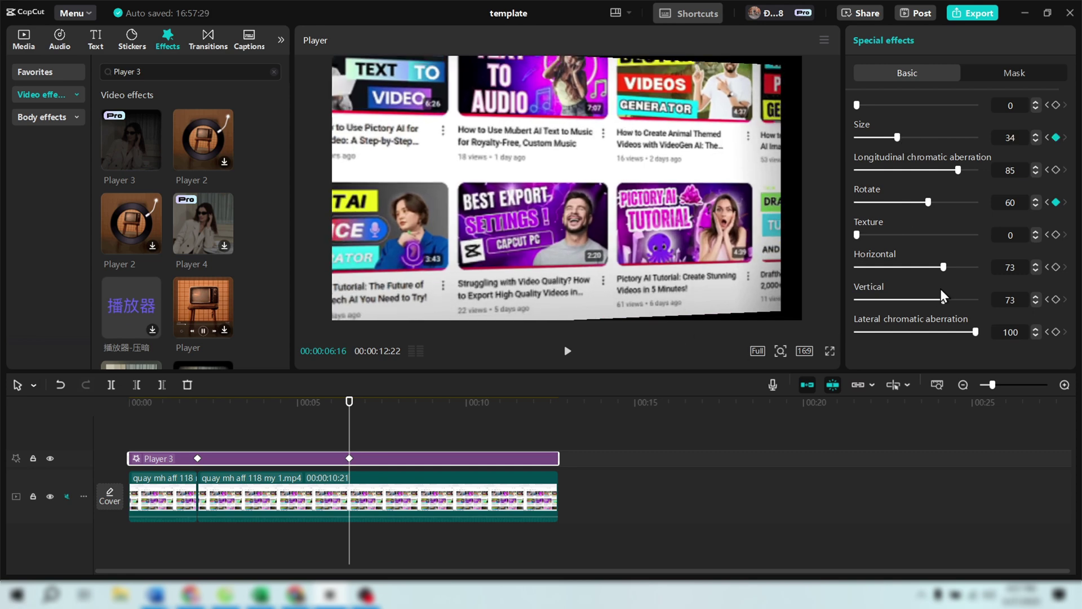
{"action": "left_click_drag", "start_coordinate": [952, 268], "coordinate": [929, 302]}
{"action": "left_click", "coordinate": [197, 457]}
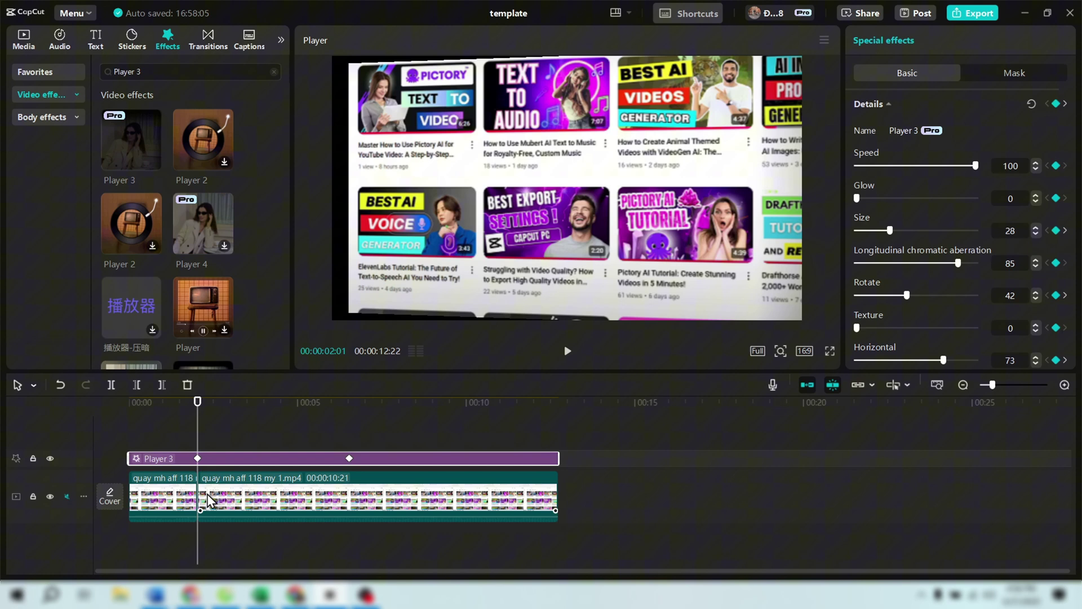
Combine the recording and Player 3 effect into a compound clip with Alt+G and split it at 00:00:01:25.
{"action": "left_click", "coordinate": [355, 502]}
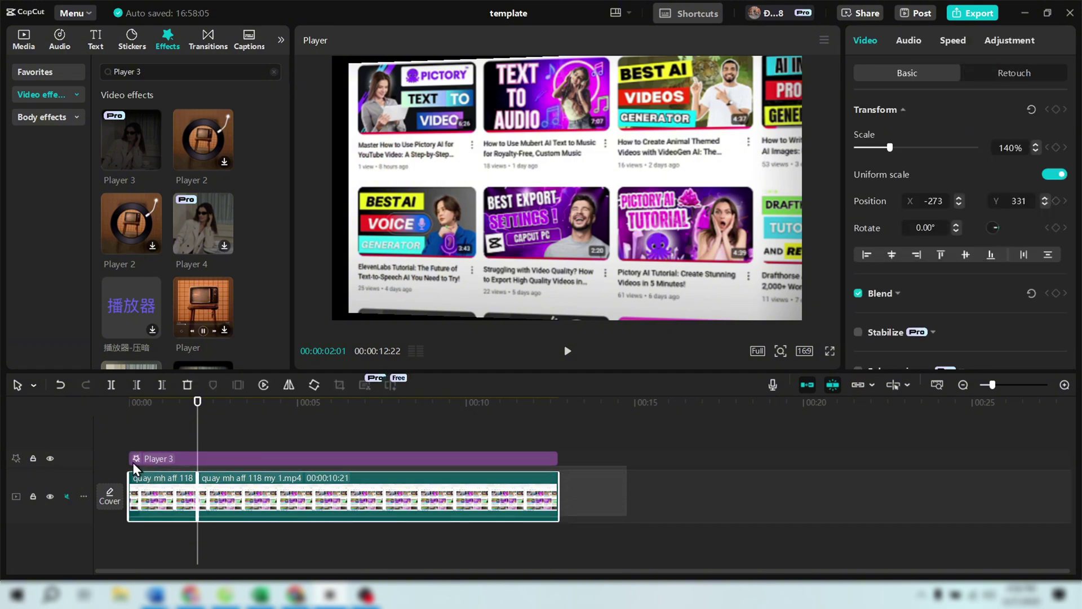
{"action": "key", "text": "alt+g"}
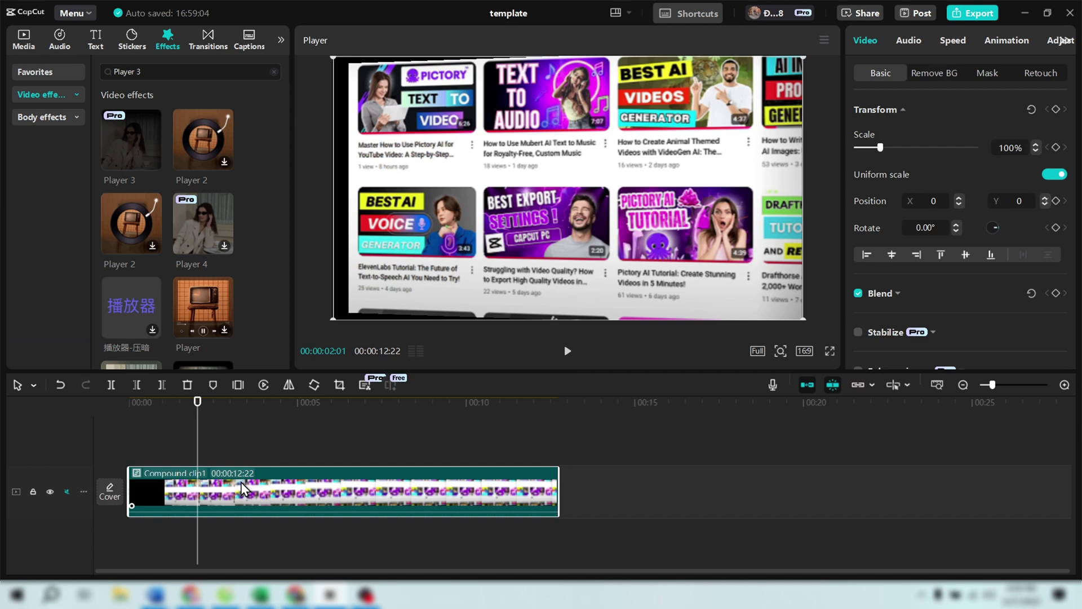
{"action": "left_click", "coordinate": [197, 455]}
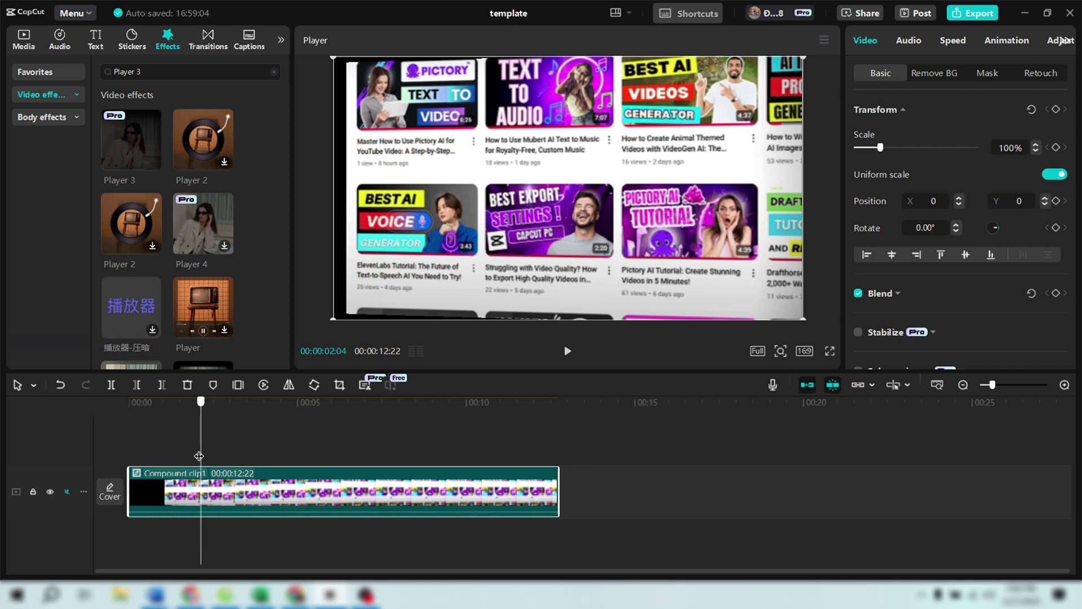
{"action": "left_click_drag", "start_coordinate": [196, 456], "coordinate": [191, 455]}
{"action": "key", "text": "ctrl+b"}
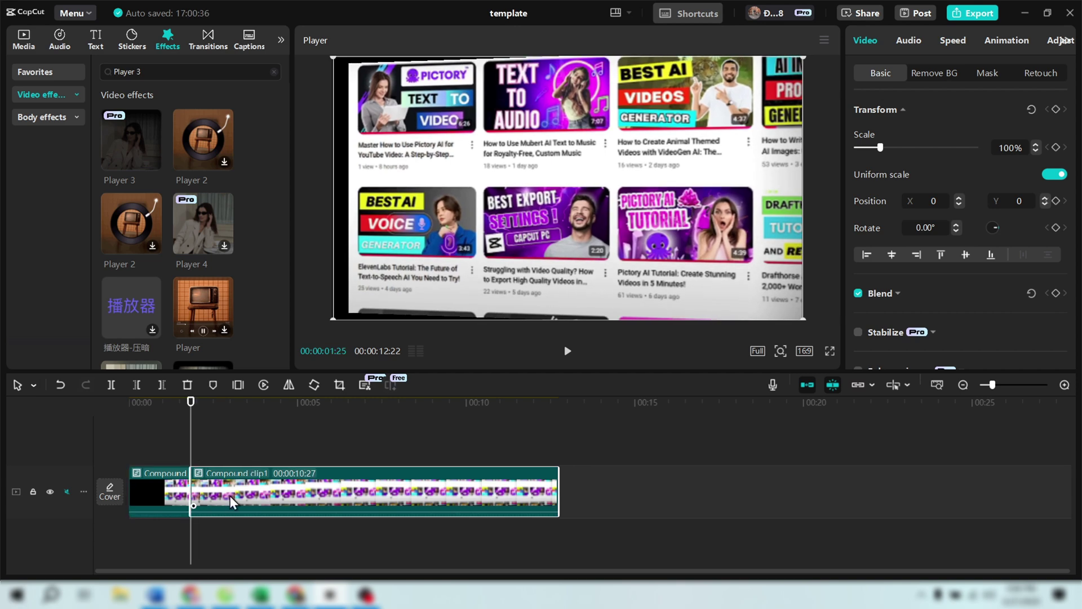
Delete the opening piece before 00:00:01:25 and return to the timeline start.
{"action": "left_click", "coordinate": [175, 482]}
{"action": "key", "text": "Delete"}
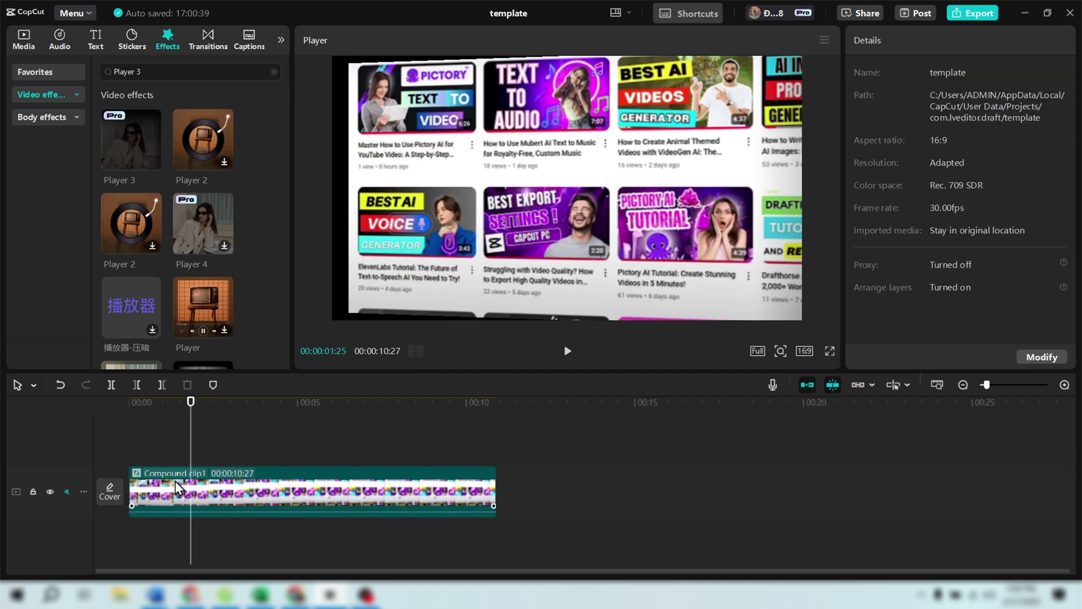
{"action": "left_click_drag", "start_coordinate": [137, 445], "coordinate": [125, 455]}
{"action": "left_click", "coordinate": [173, 477]}
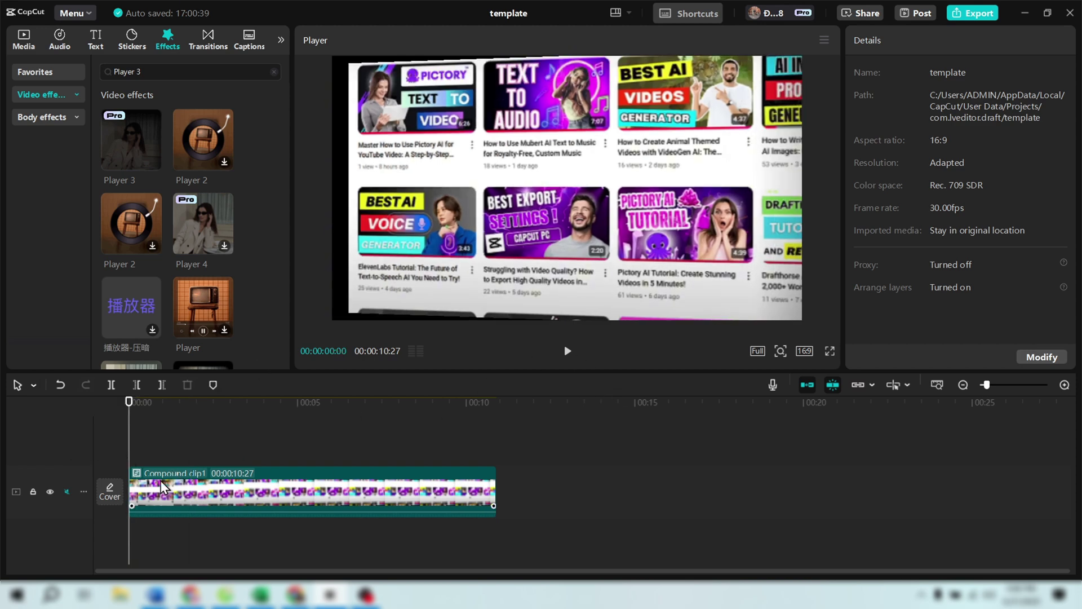
{"action": "left_click", "coordinate": [160, 481]}
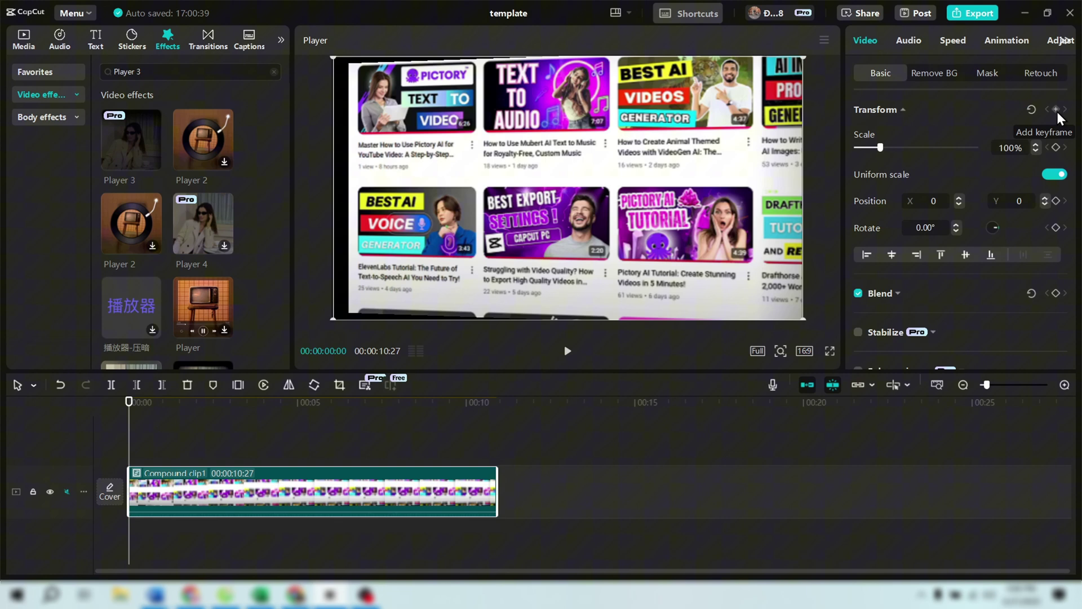
Keyframe the compound clip to zoom to 108% and tilt to -1.00°.
{"action": "left_click", "coordinate": [327, 317]}
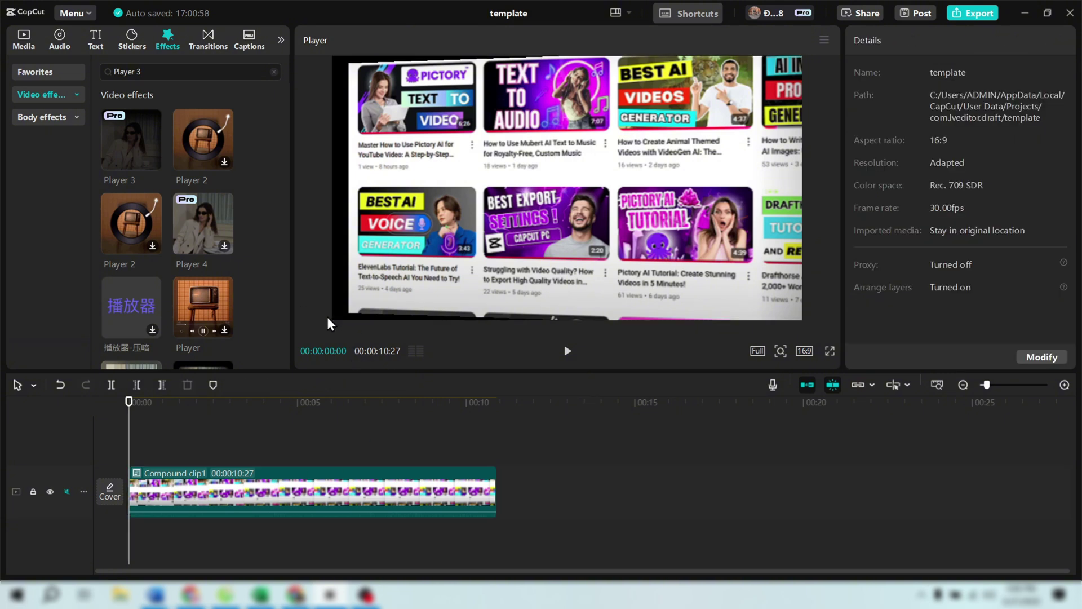
{"action": "left_click", "coordinate": [617, 254]}
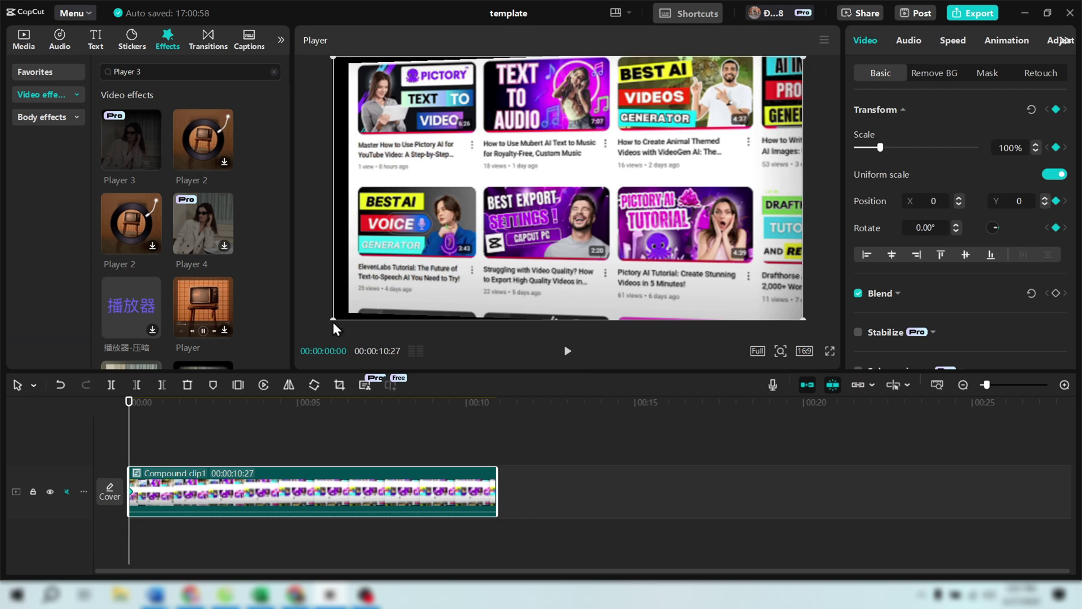
{"action": "left_click_drag", "start_coordinate": [336, 315], "coordinate": [303, 323]}
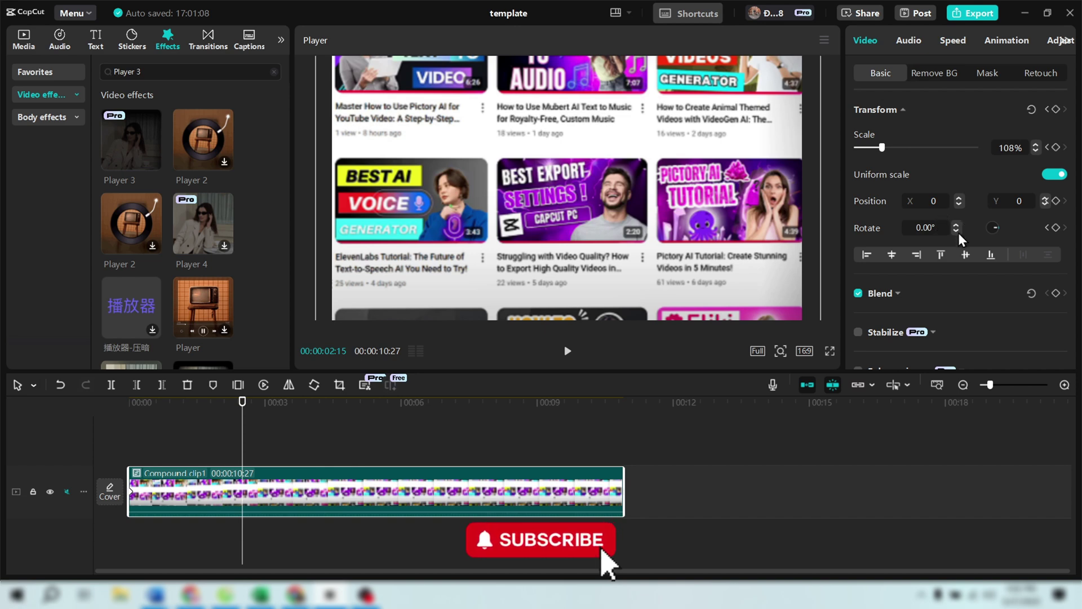
{"action": "left_click", "coordinate": [957, 231]}
{"action": "left_click", "coordinate": [958, 231]}
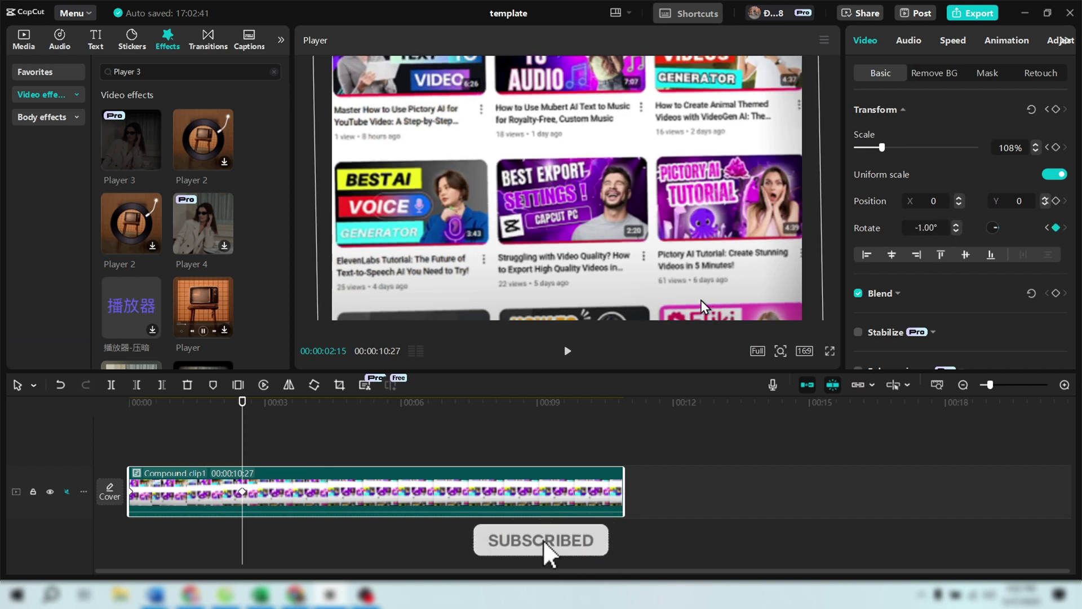
At 00:00:04:19, raise the compound clip's scale slightly to 109%.
{"action": "left_click_drag", "start_coordinate": [242, 449], "coordinate": [414, 446]}
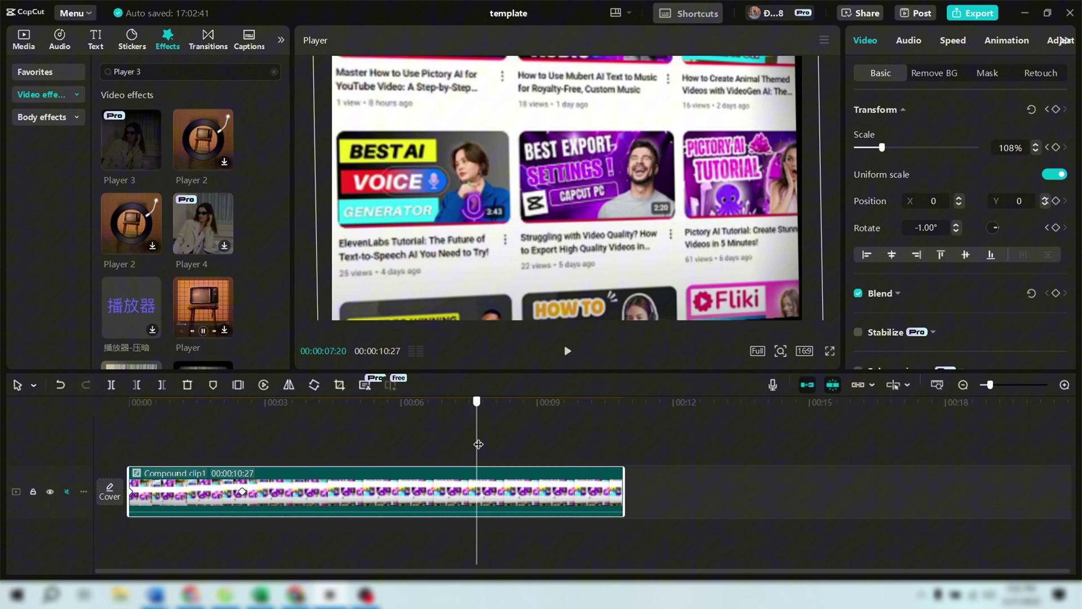
{"action": "left_click_drag", "start_coordinate": [488, 446], "coordinate": [339, 452]}
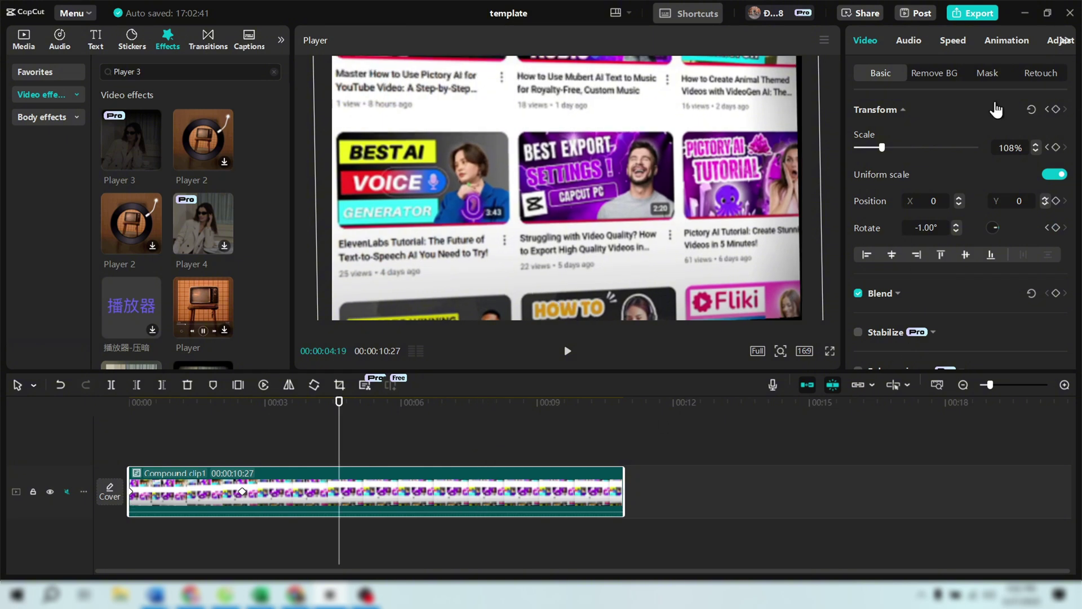
{"action": "left_click", "coordinate": [1036, 145]}
{"action": "left_click", "coordinate": [1036, 145]}
Search Effects for 'blur' and stretch the Blur effect across the full 10:27 compound clip.
{"action": "left_click_drag", "start_coordinate": [338, 458], "coordinate": [315, 466]}
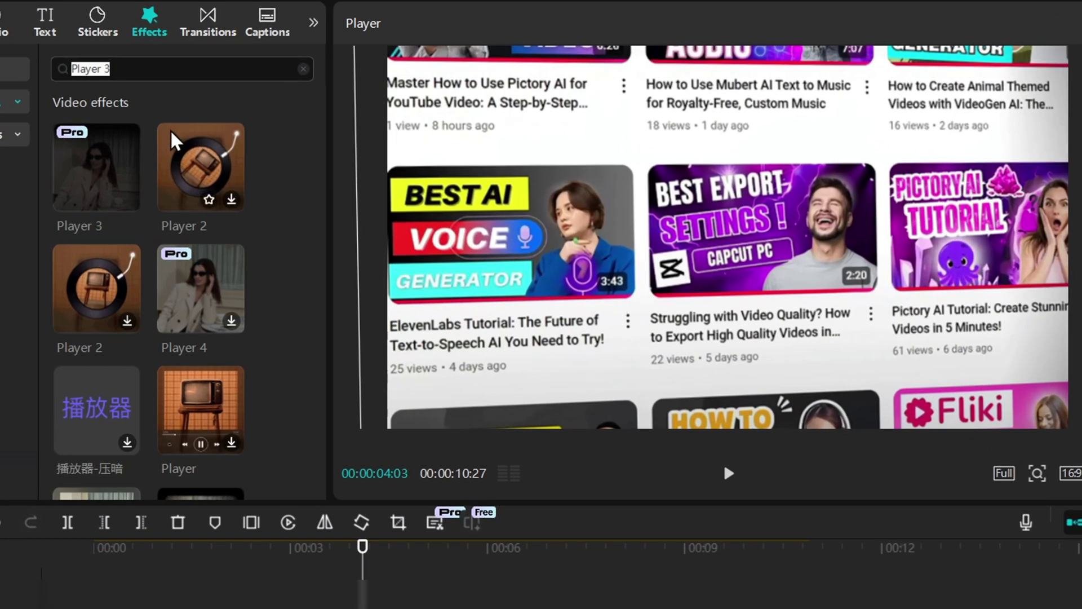
{"action": "key", "text": "ctrl+a"}
{"action": "type", "text": "blur"}
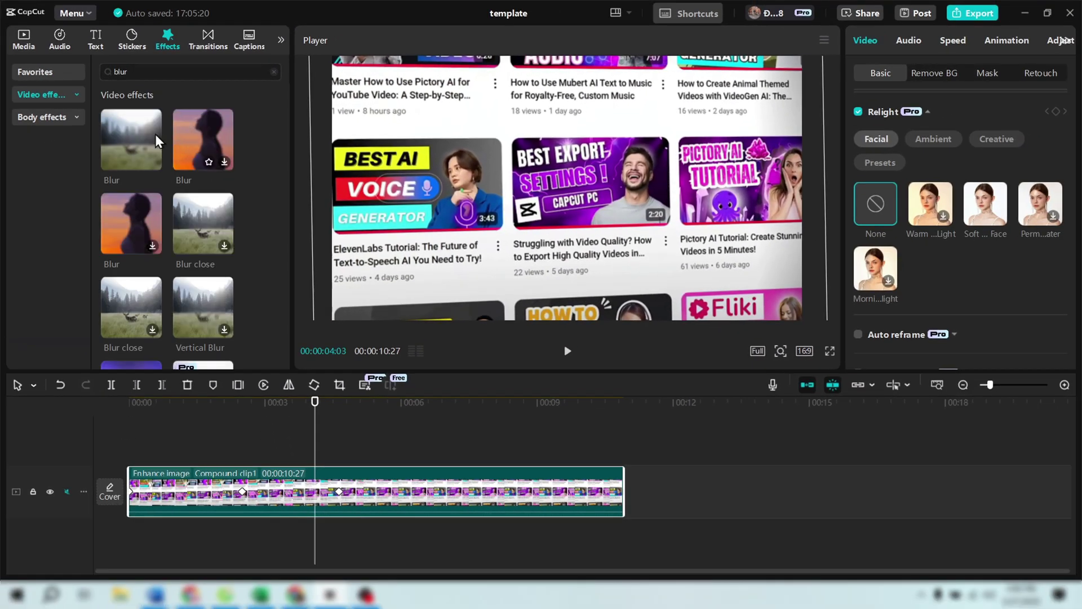
{"action": "left_click_drag", "start_coordinate": [155, 140], "coordinate": [189, 468]}
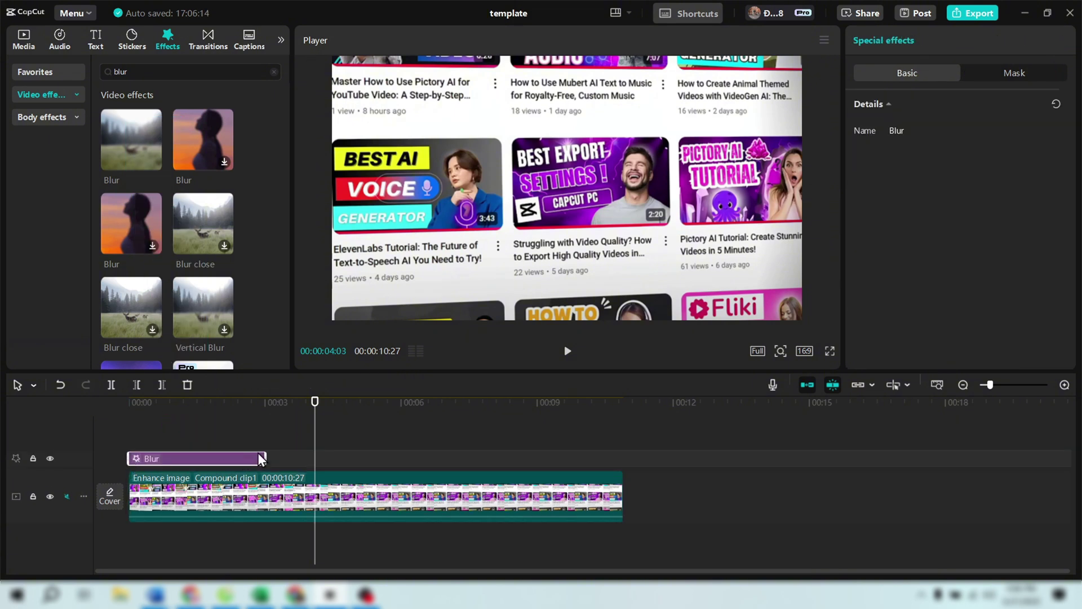
{"action": "left_click_drag", "start_coordinate": [266, 451], "coordinate": [624, 461]}
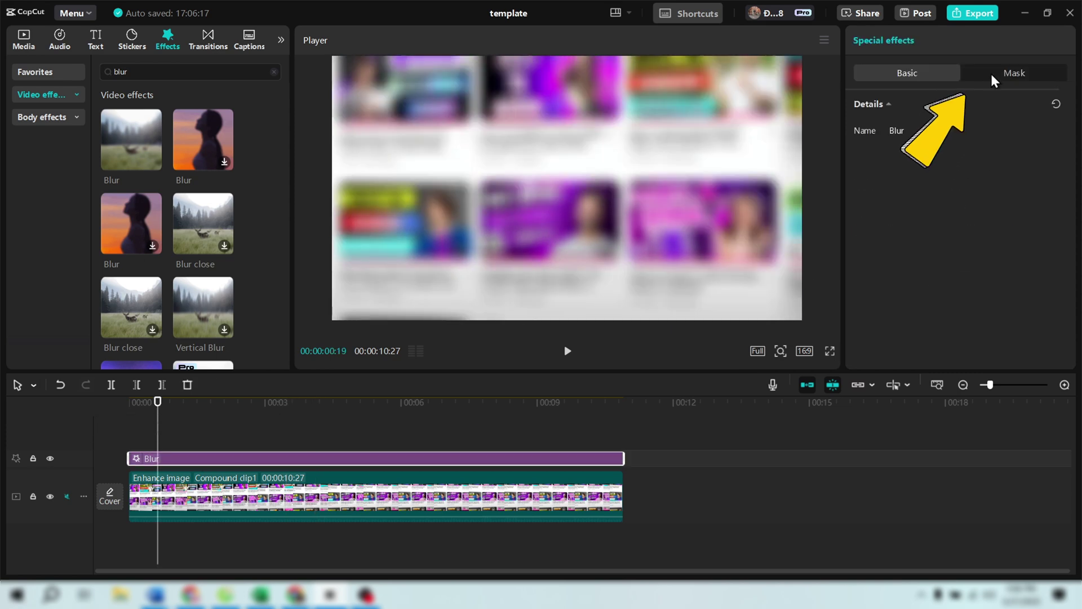
Add a reversed rectangle mask to Blur over the Best Export Settings and Pictory AI Tutorial thumbnails.
{"action": "left_click", "coordinate": [990, 72]}
{"action": "left_click", "coordinate": [895, 138]}
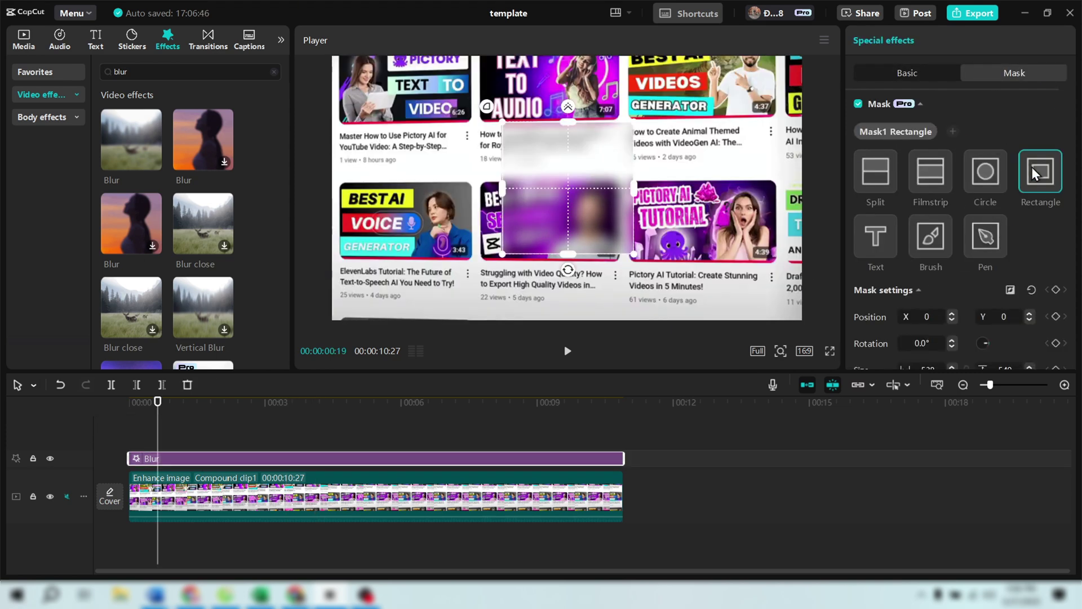
{"action": "left_click", "coordinate": [1011, 290]}
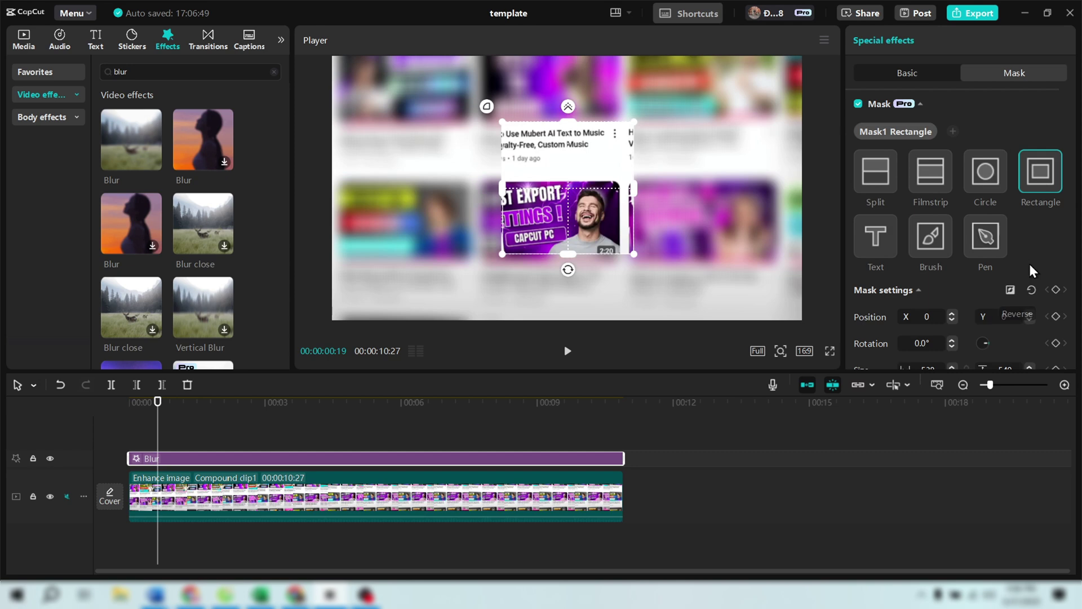
{"action": "left_click_drag", "start_coordinate": [910, 316], "coordinate": [586, 171]}
{"action": "left_click_drag", "start_coordinate": [511, 131], "coordinate": [639, 224]}
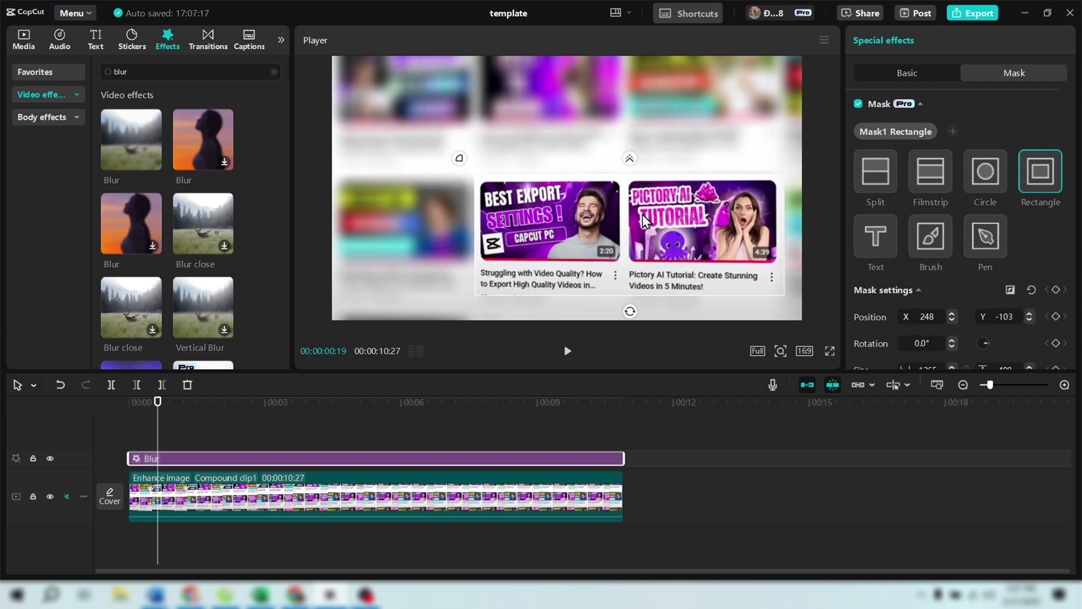
Set the mask Feather to 27 and view the result.
{"action": "scroll", "coordinate": [959, 261], "scroll_direction": "down", "scroll_amount": 3}
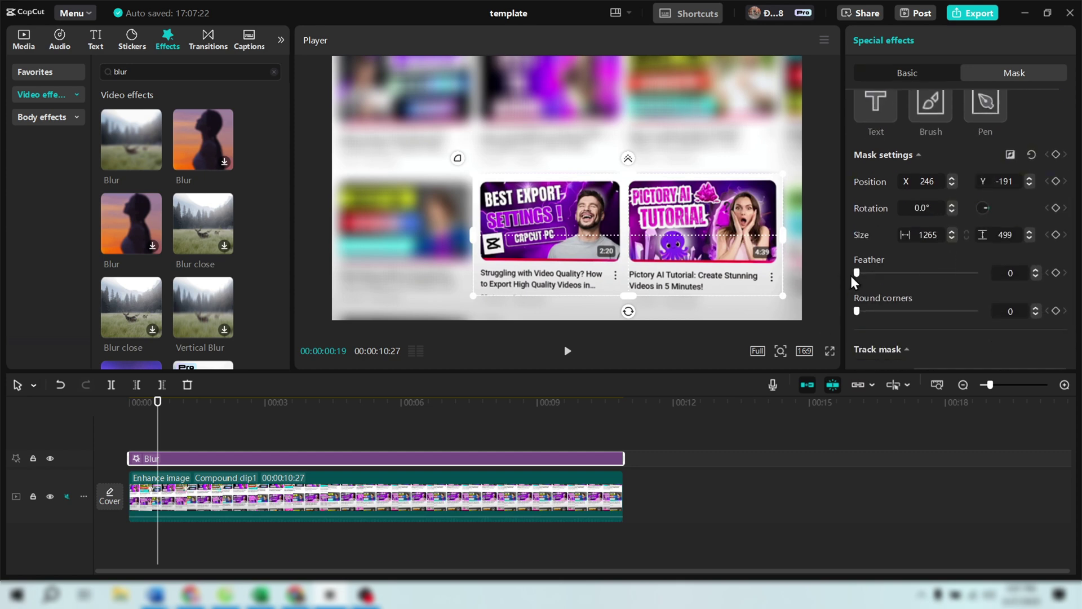
{"action": "left_click_drag", "start_coordinate": [851, 276], "coordinate": [882, 279]}
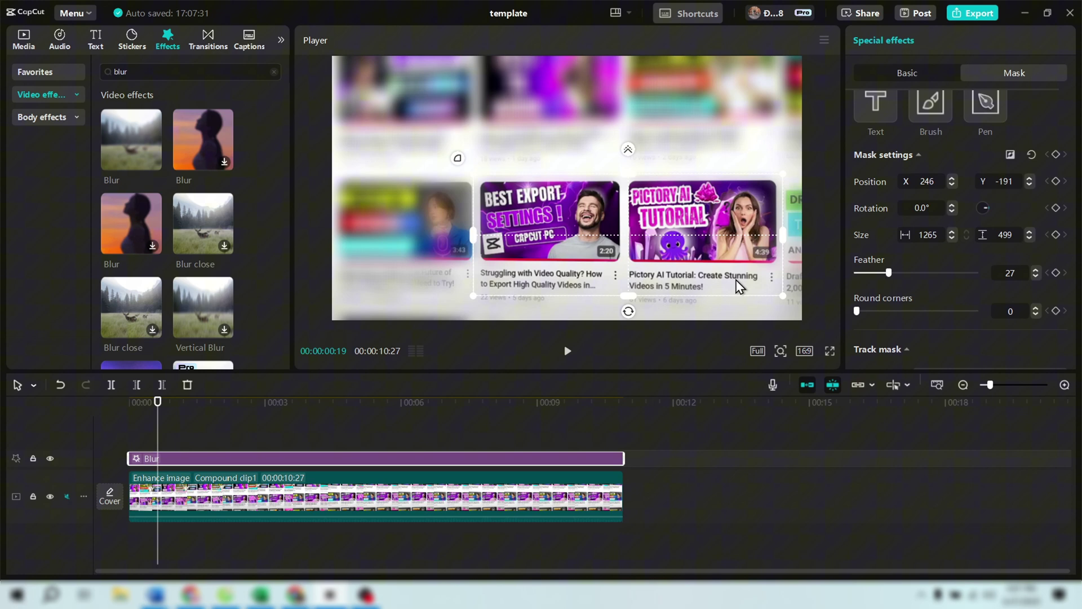
{"action": "left_click", "coordinate": [227, 541]}
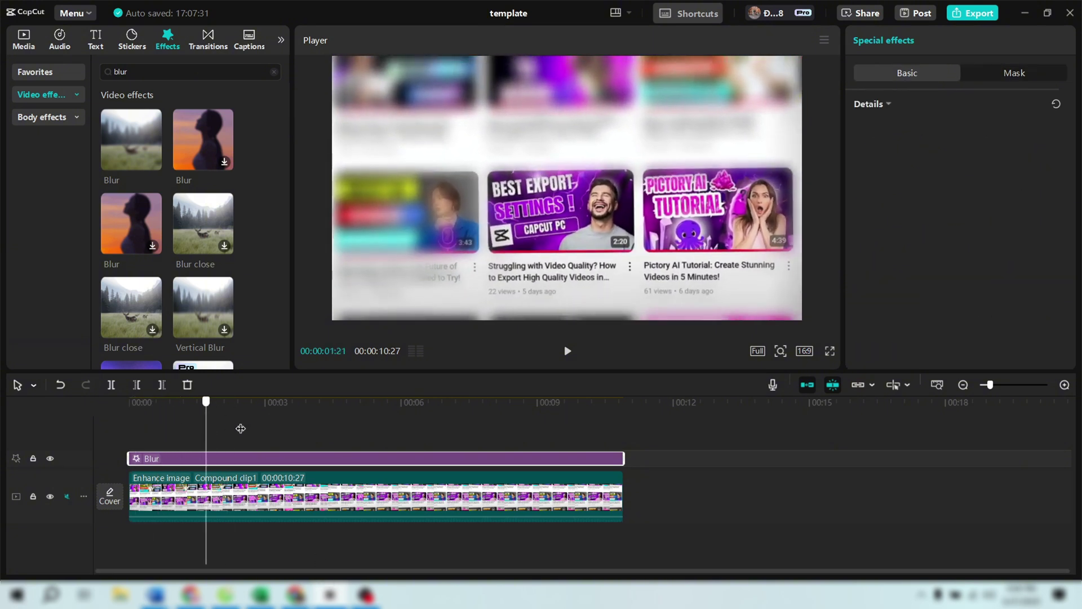
{"action": "left_click_drag", "start_coordinate": [212, 423], "coordinate": [155, 446]}
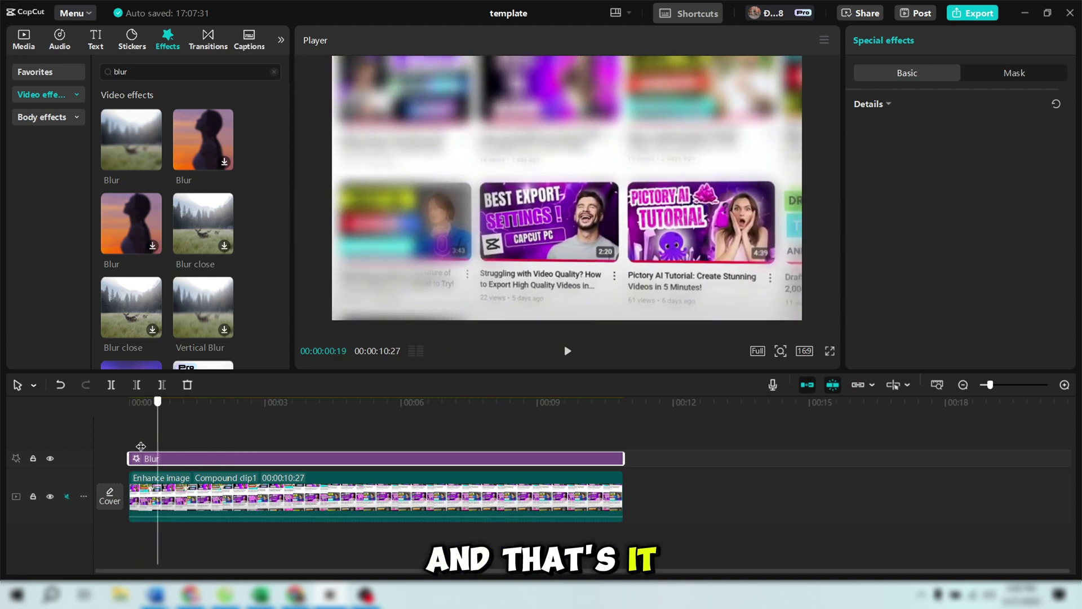